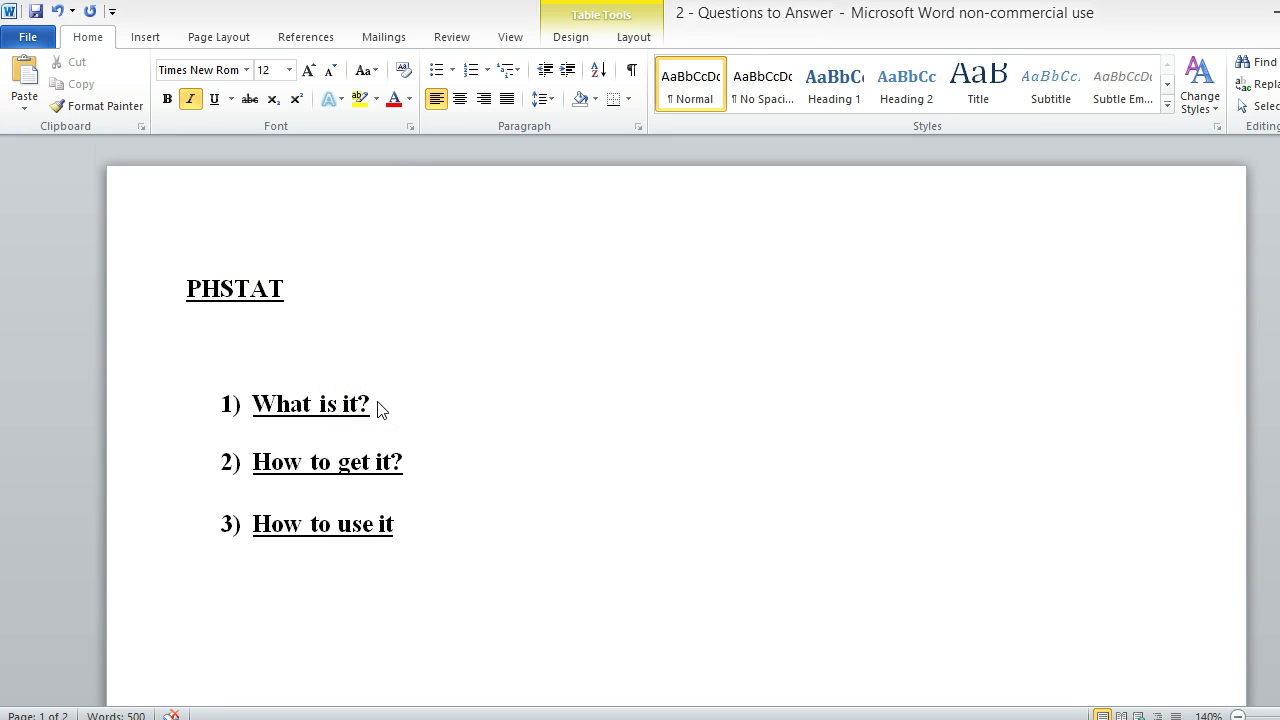
Step: Save the PHStat2_Setup.exe installer linked in the PHSTAT document, check the download's progress, and close the browser window
left_click(358, 464)
scroll(620, 403, "down", 6)
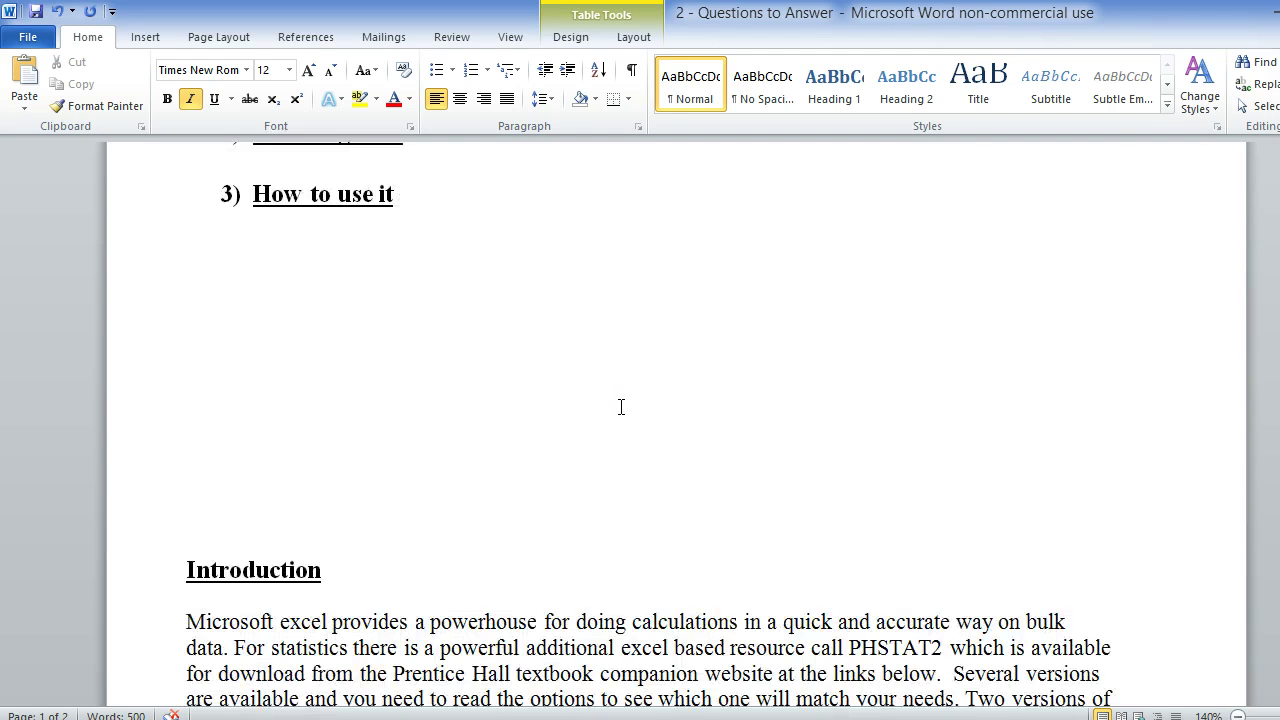
scroll(620, 406, "down", 5)
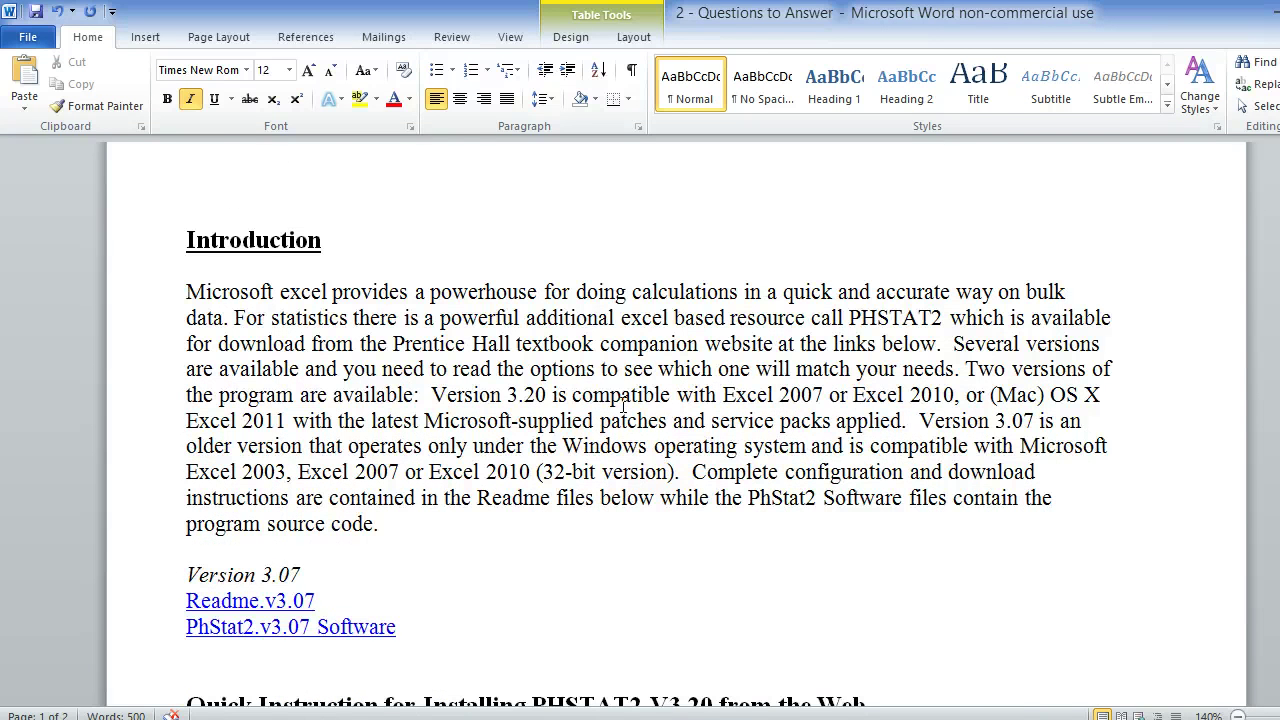
scroll(623, 403, "down", 1)
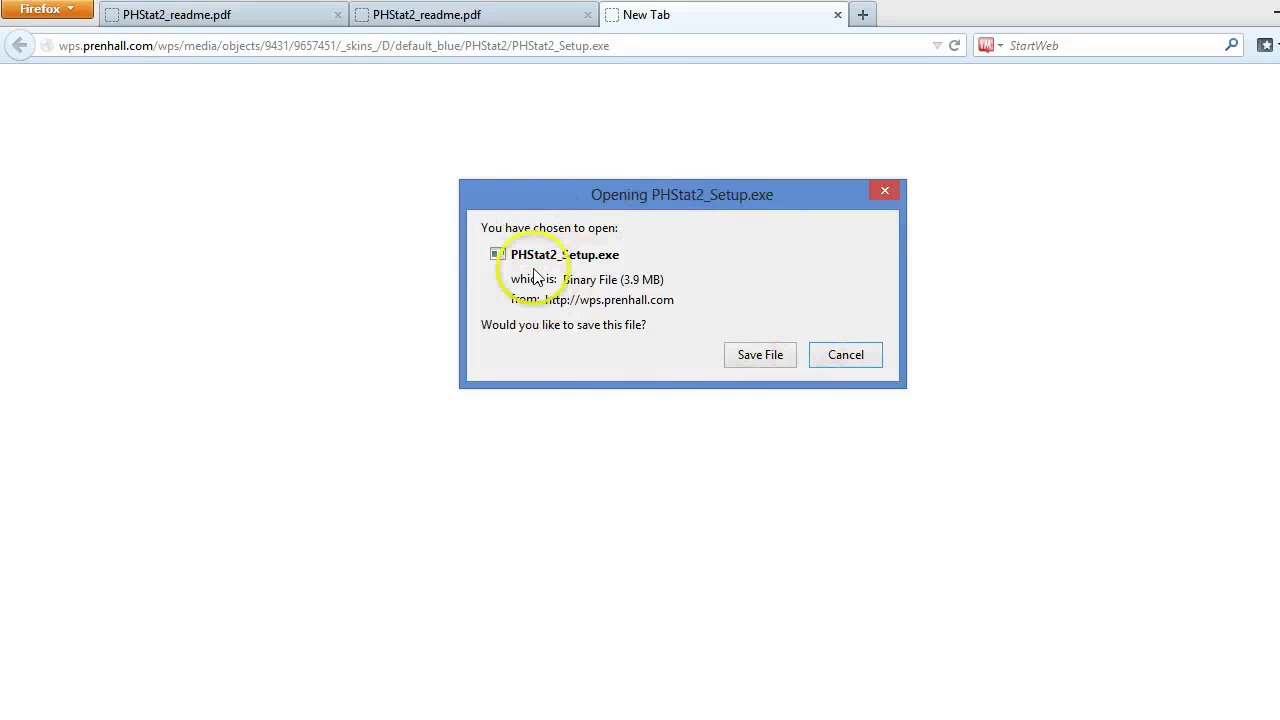
left_click(773, 360)
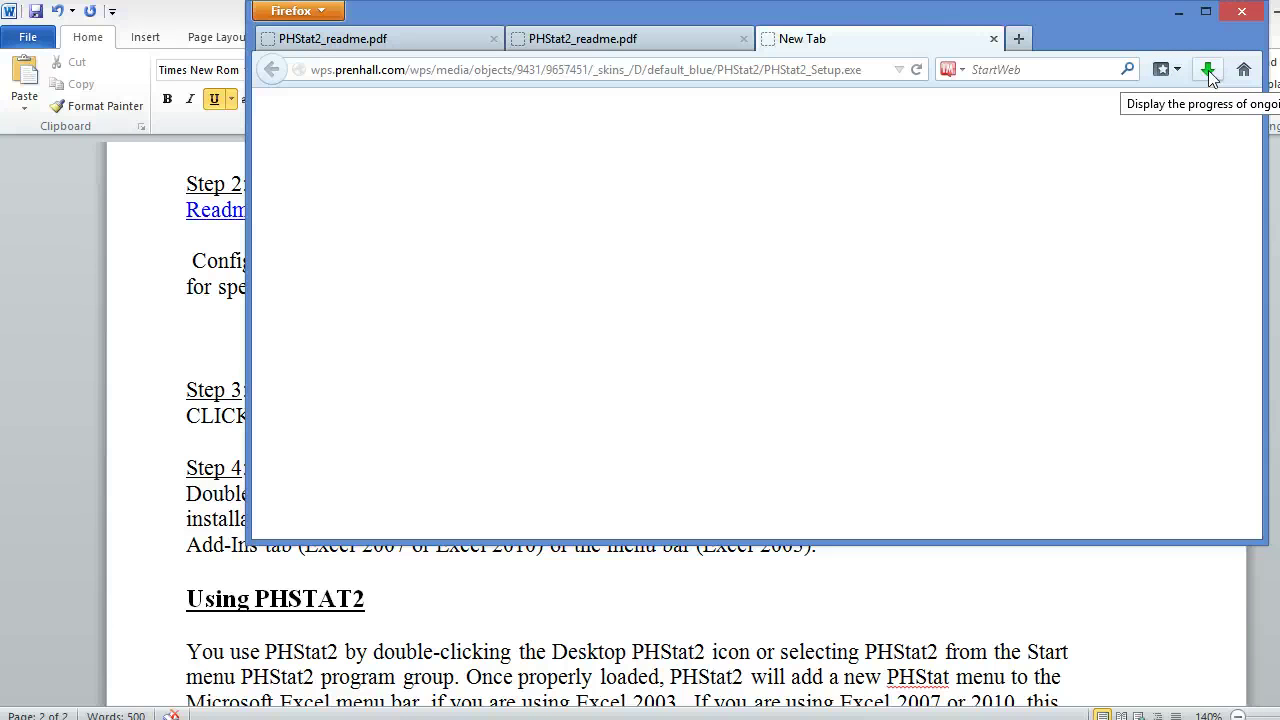
left_click(1209, 70)
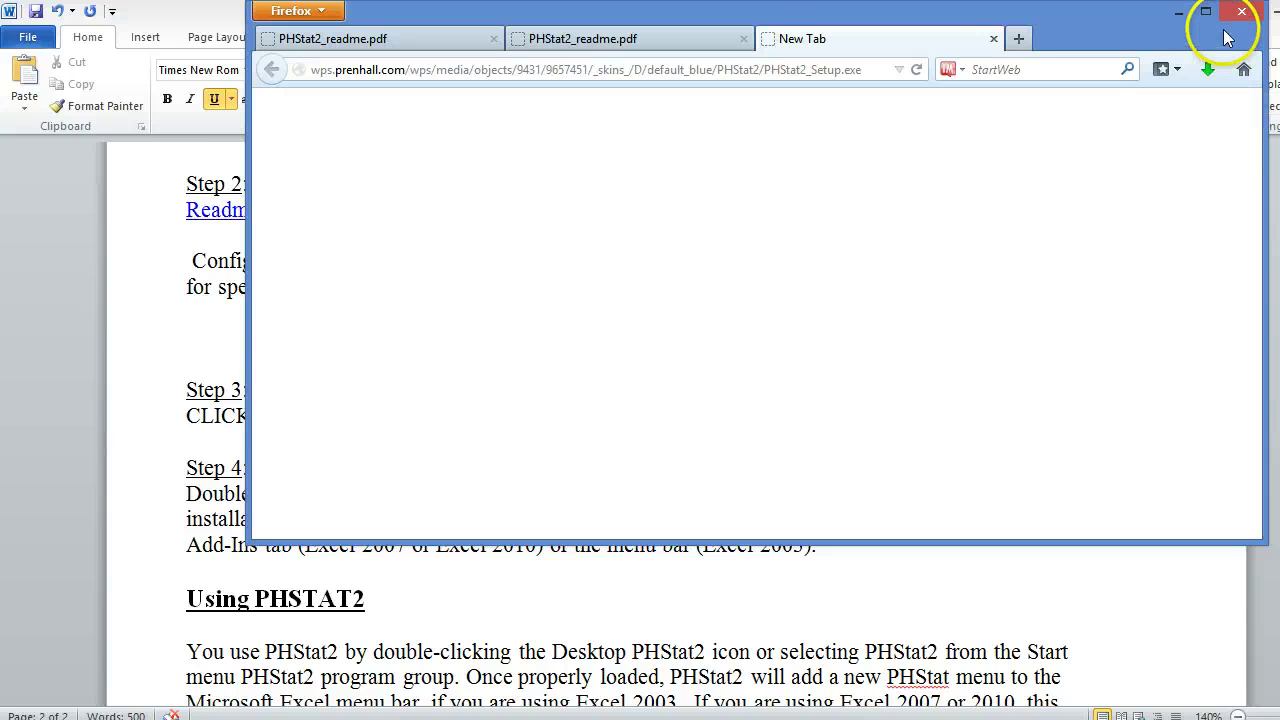
left_click(1241, 11)
left_click(710, 317)
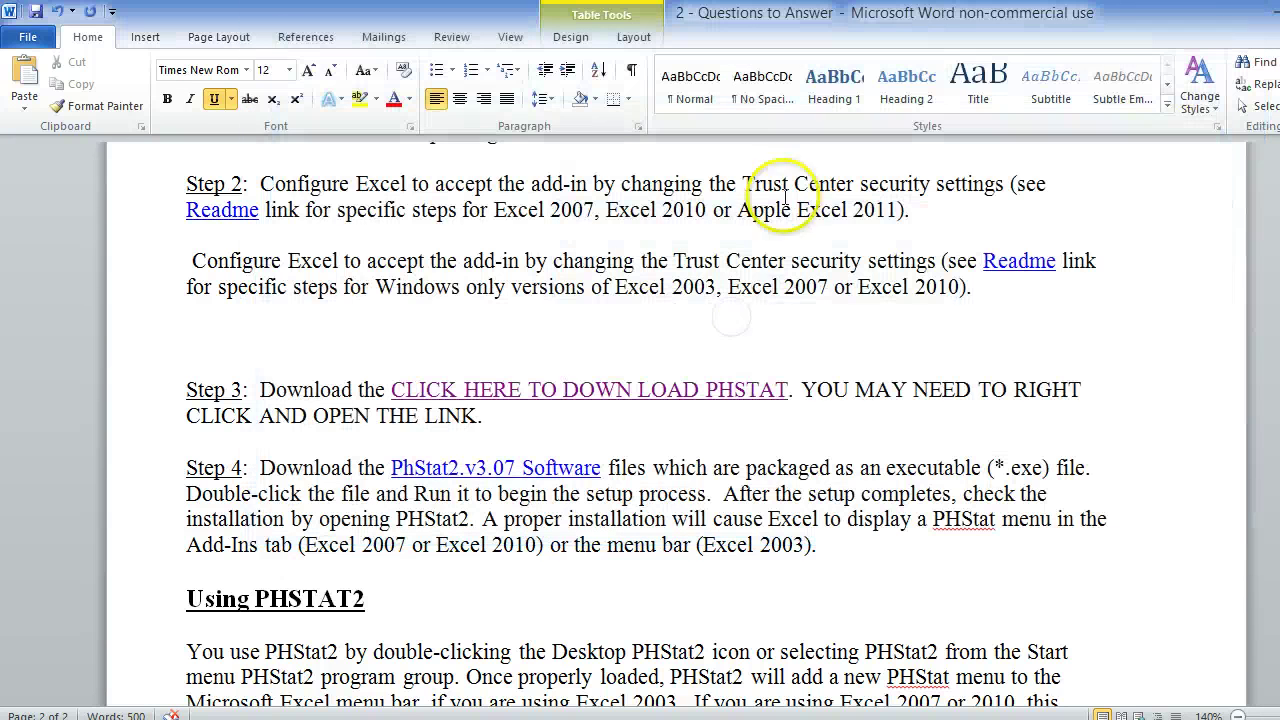
Step: Minimize the document and launch PHStat2 from the desktop with its macros enabled
left_click(1275, 12)
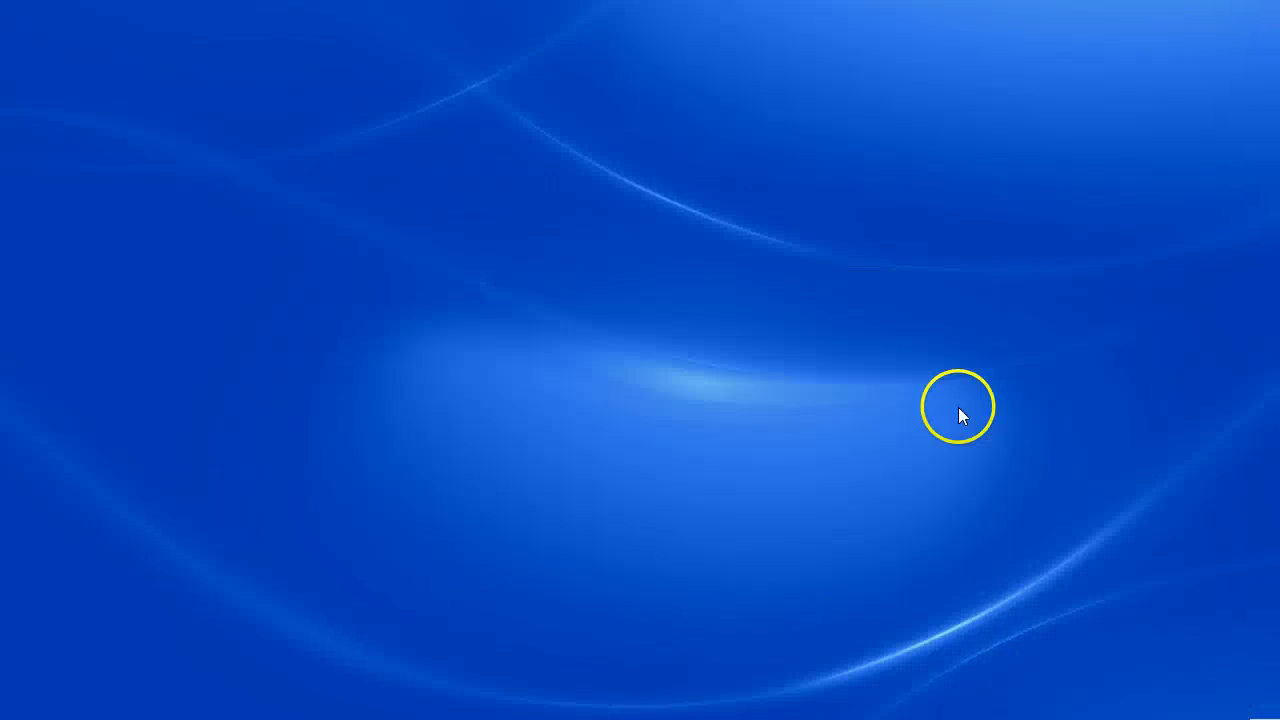
double_click(180, 346)
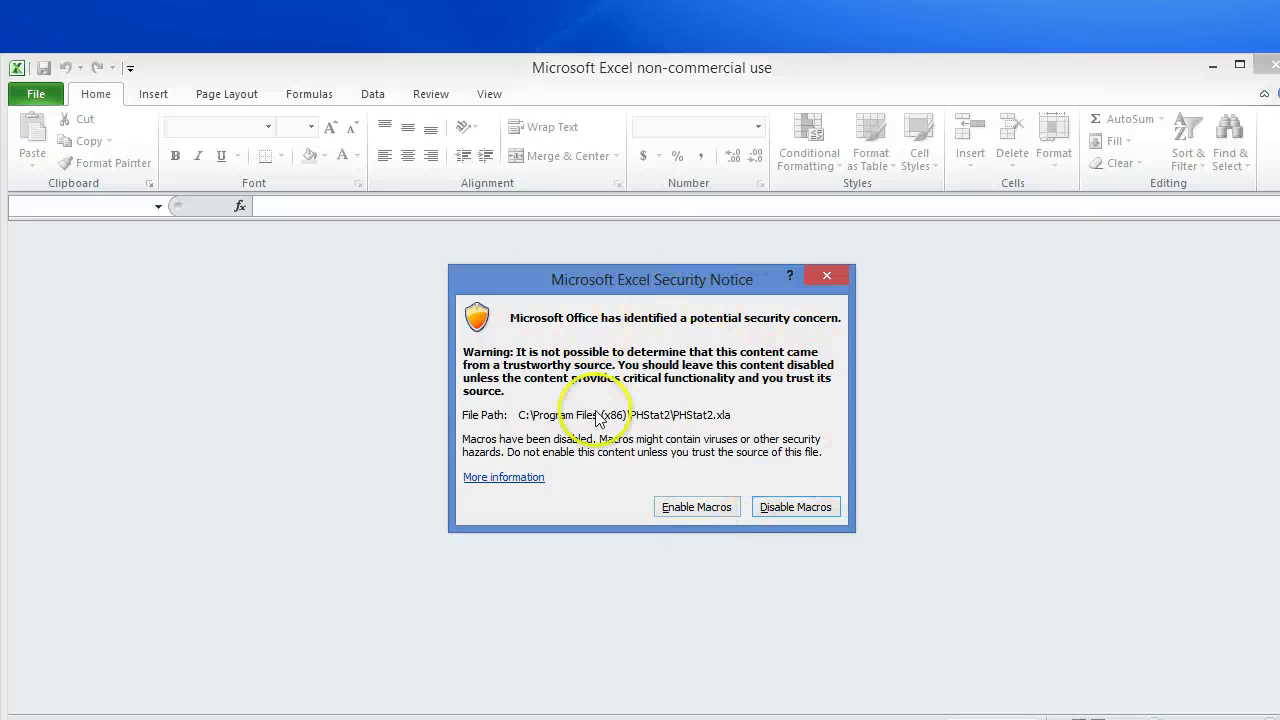
left_click(704, 510)
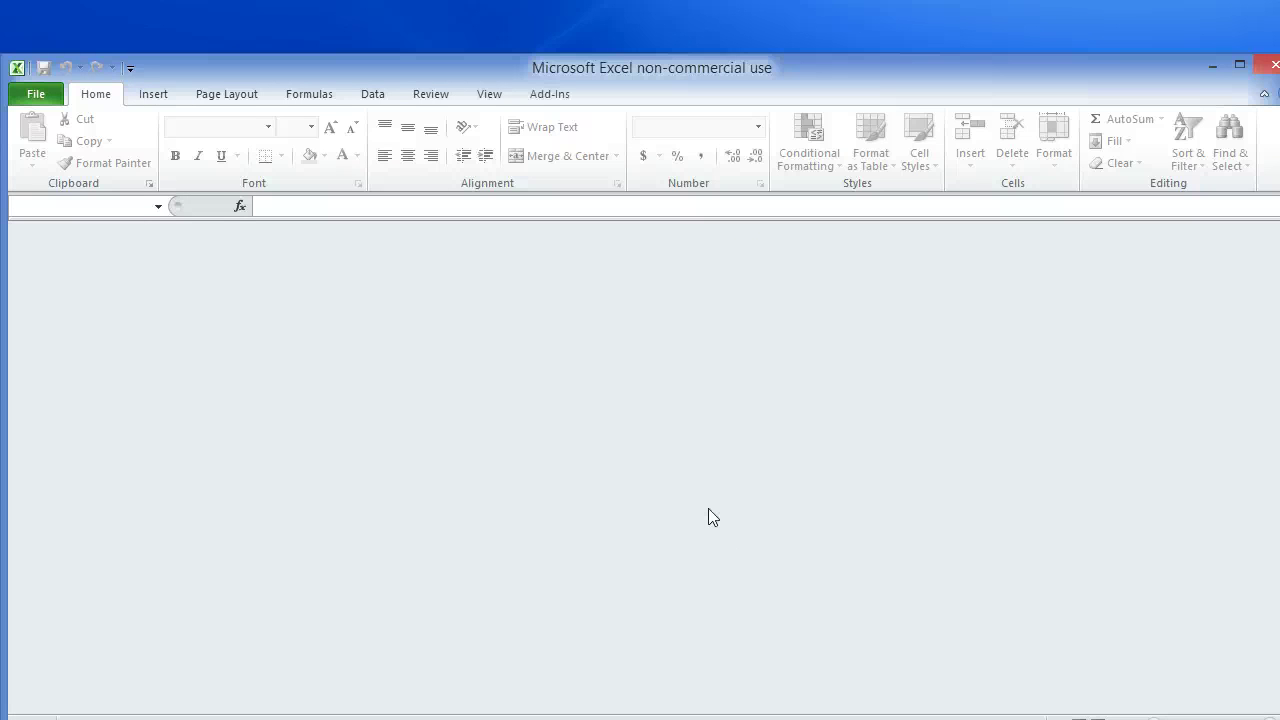
Step: Examine Excel's built-in Data Analysis command and the categories of statistical procedures offered by the PHStat add-in
left_click(561, 97)
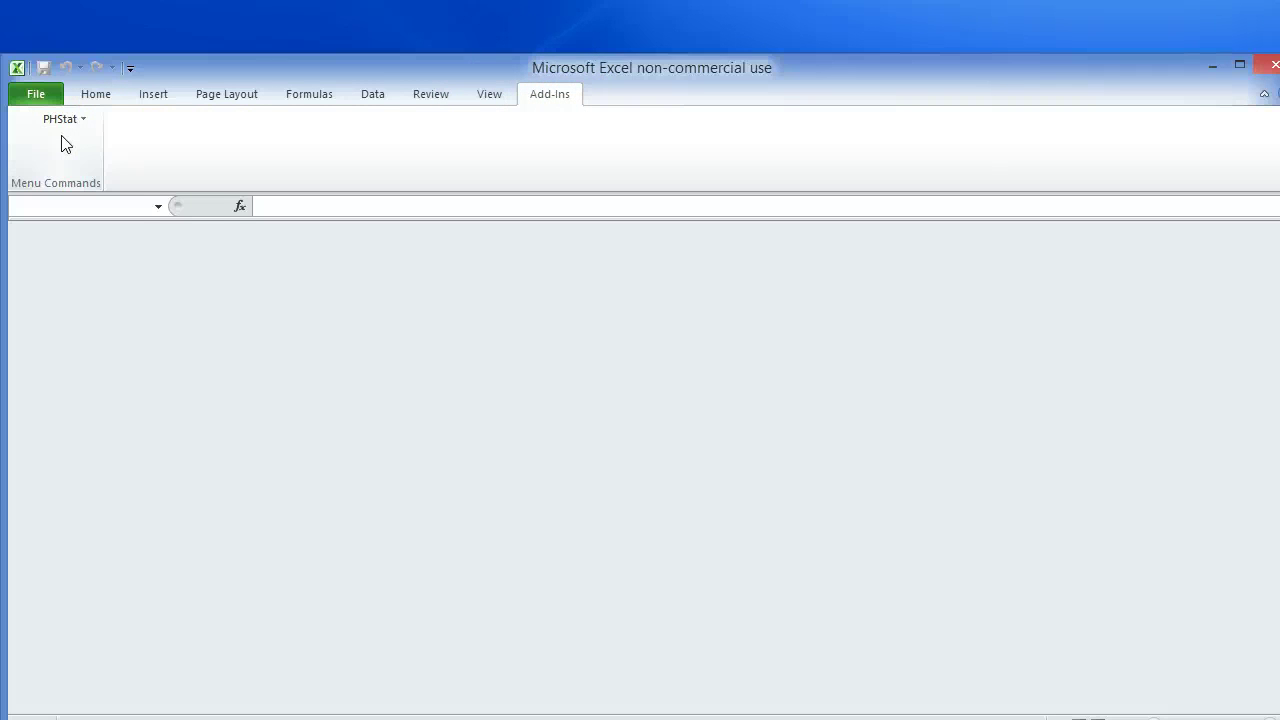
left_click(374, 96)
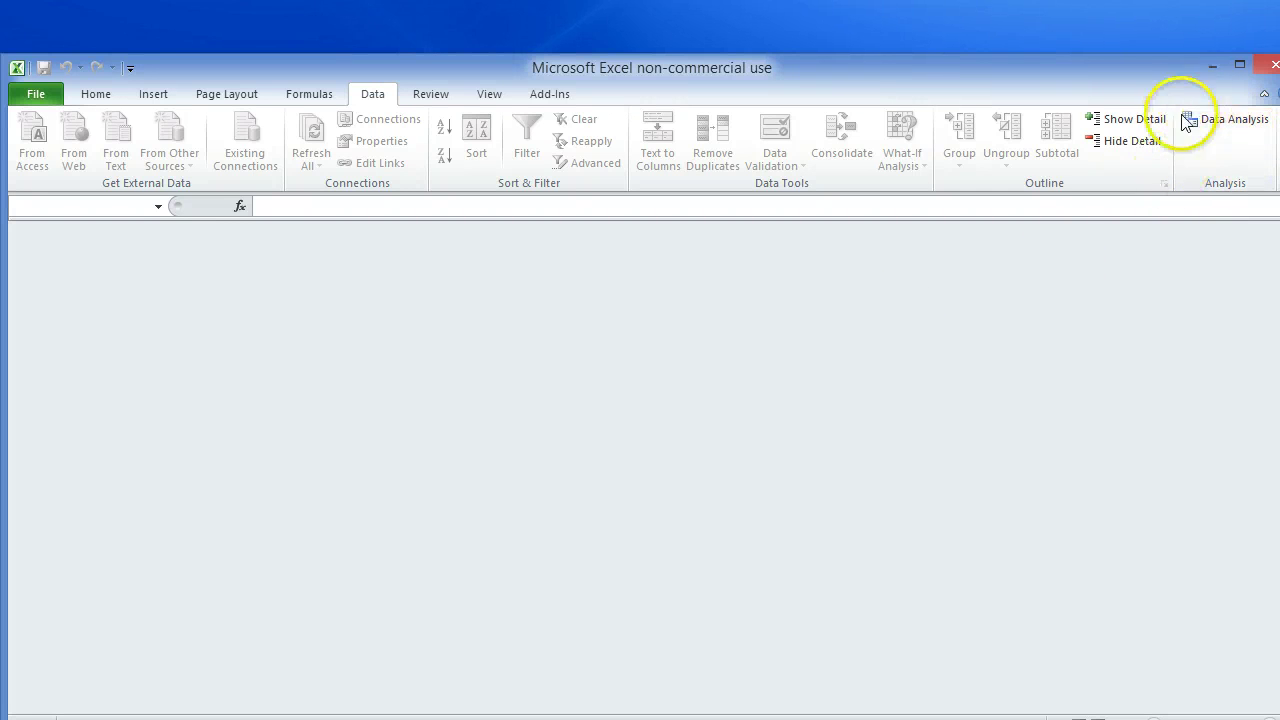
left_click(545, 99)
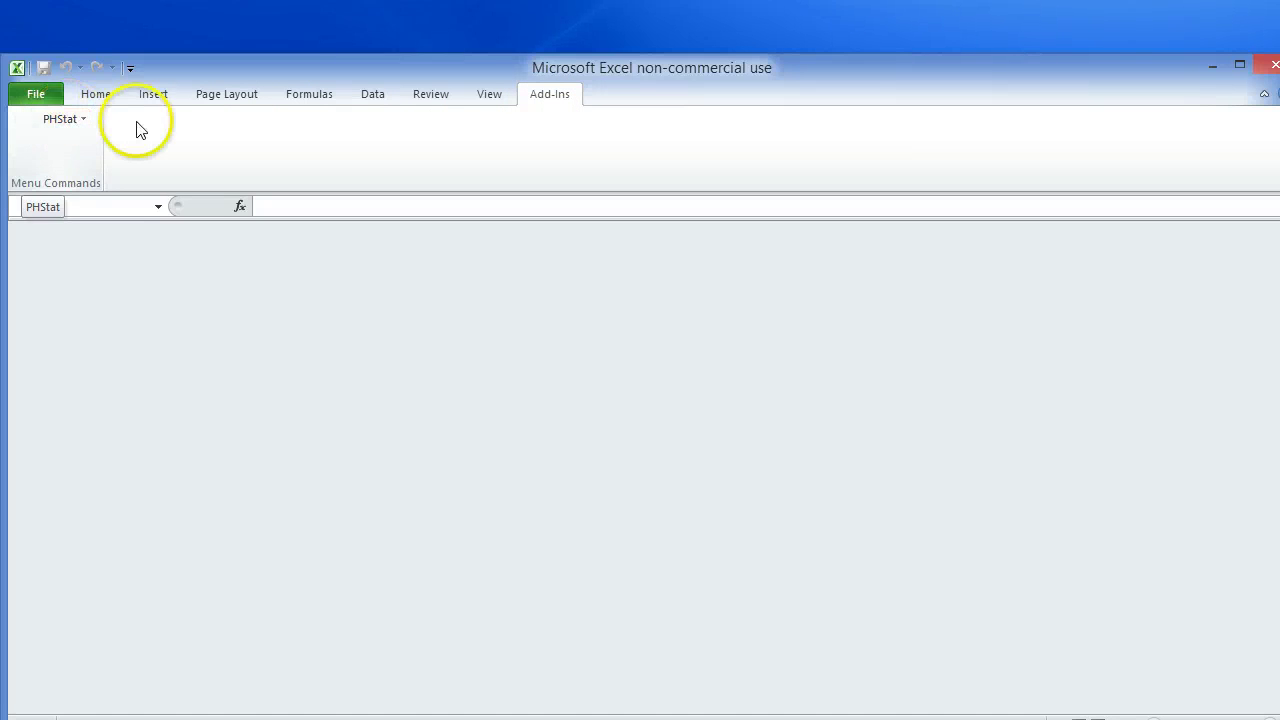
left_click(85, 122)
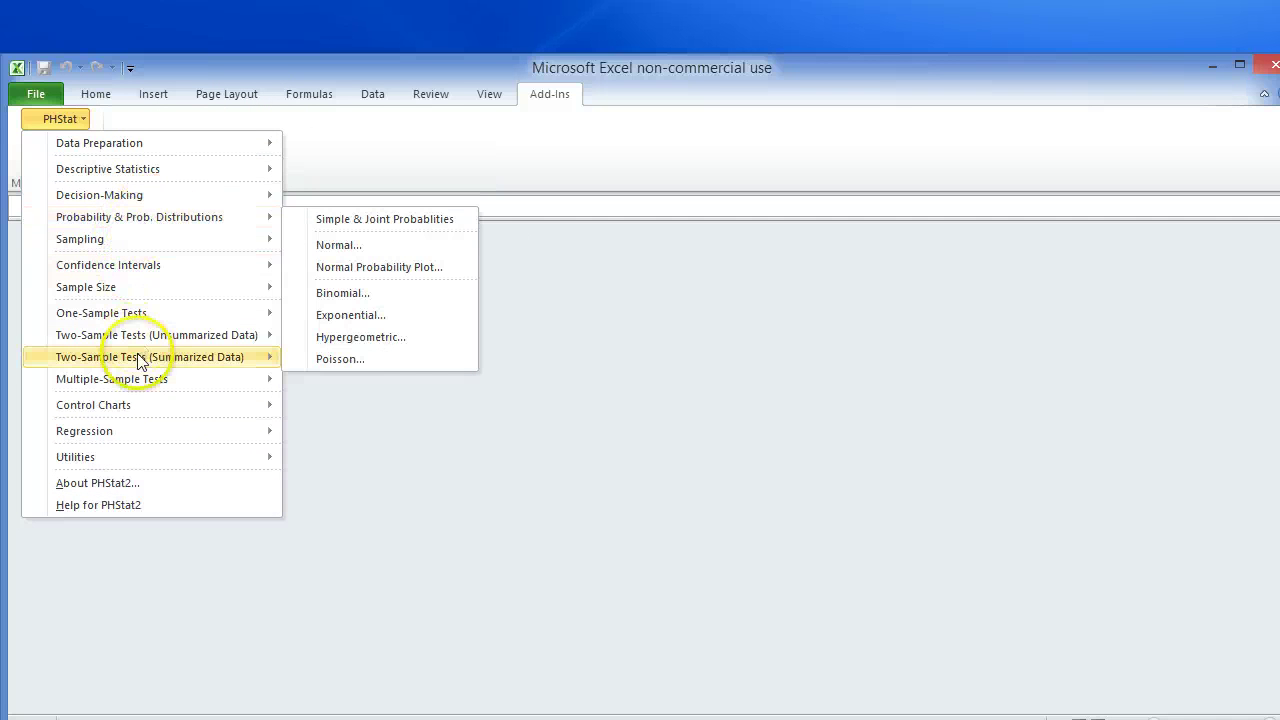
mouse_move(137, 366)
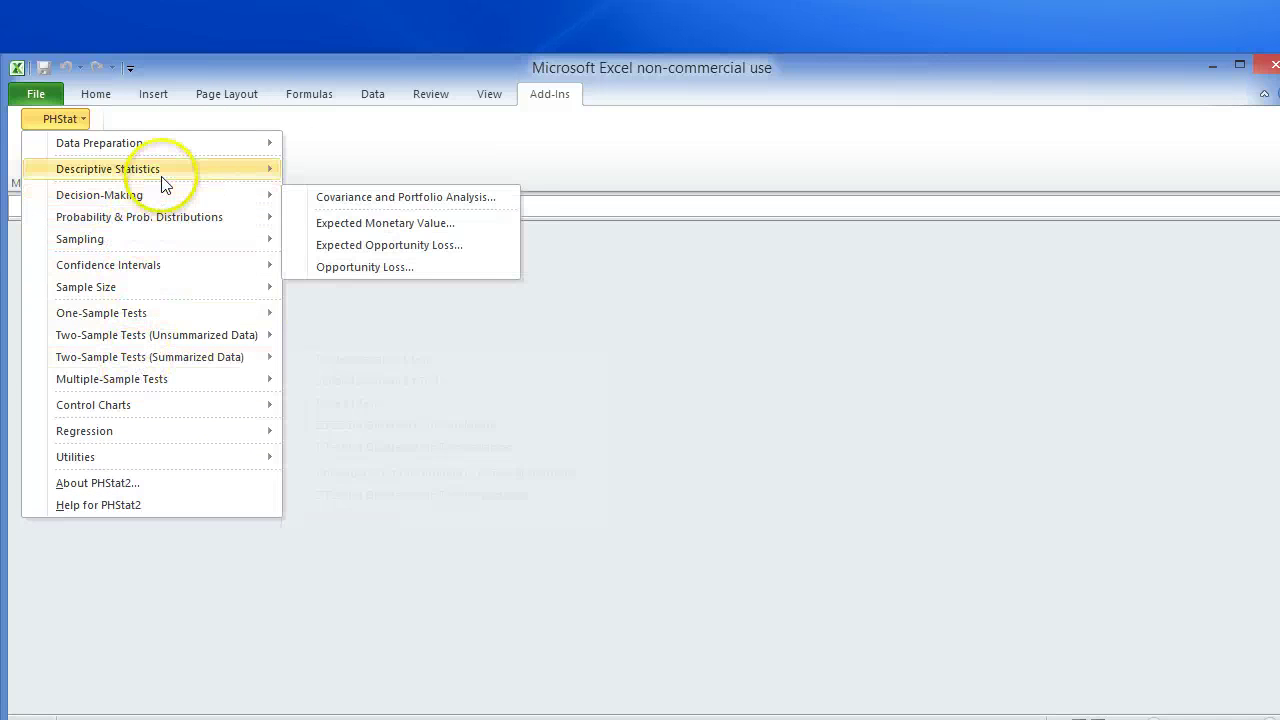
mouse_move(164, 180)
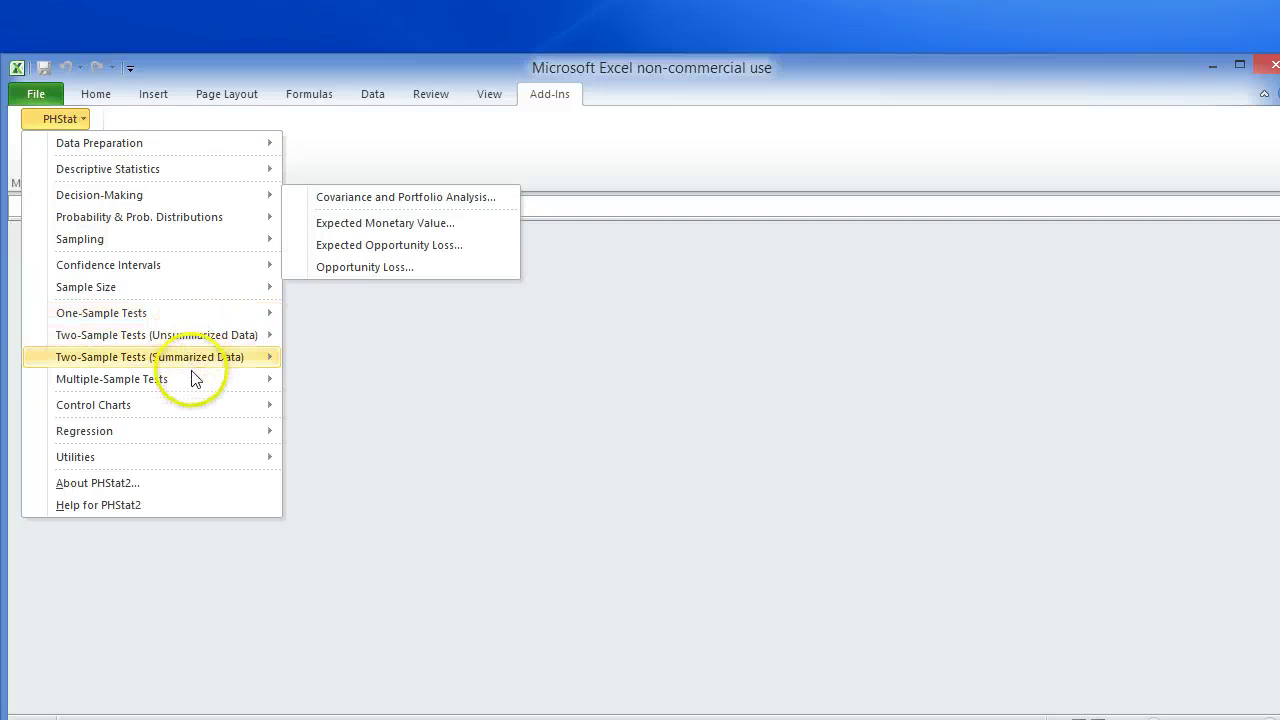
mouse_move(206, 432)
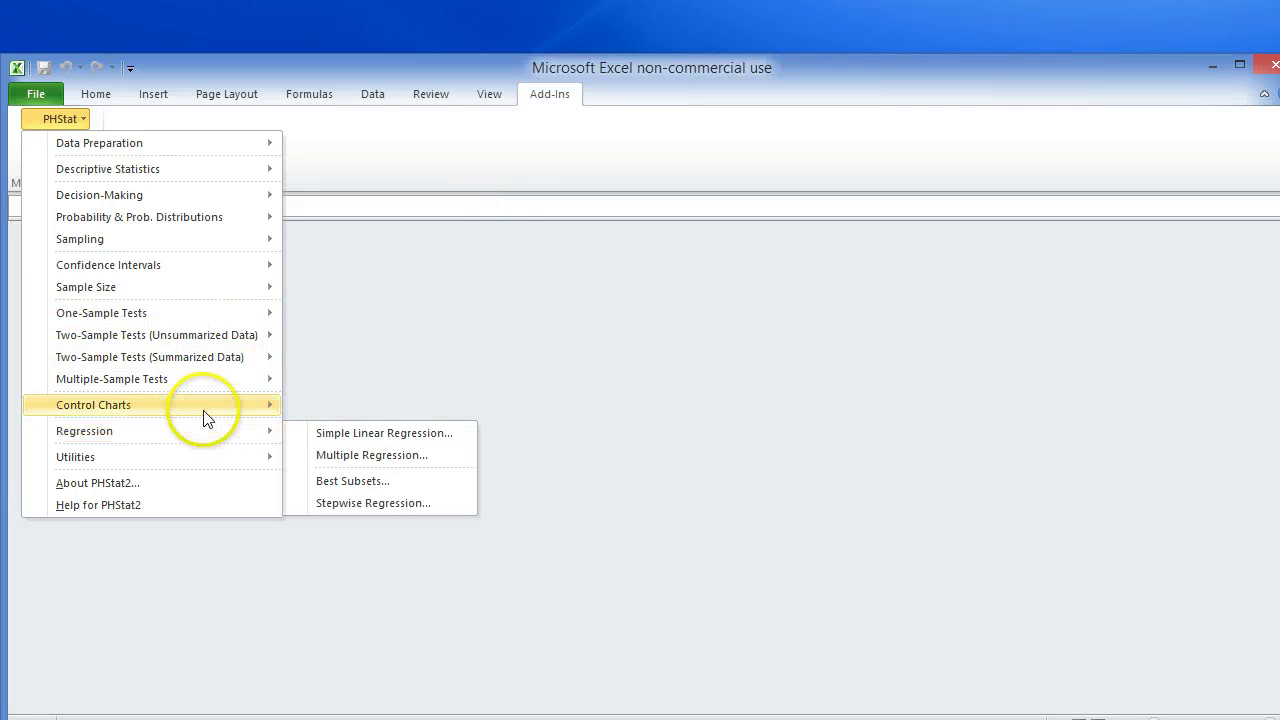
Step: Try to run PHStat's Simple Linear Regression without specifying any variable cell ranges
left_click(197, 428)
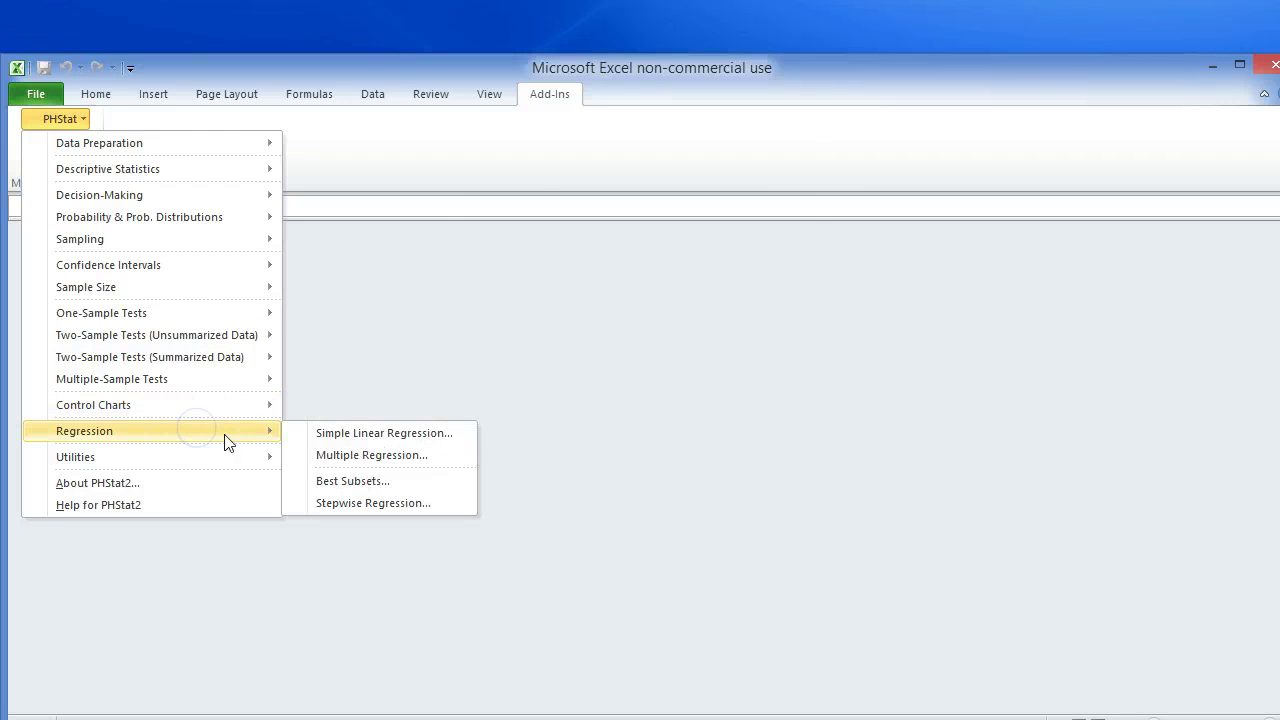
left_click(355, 432)
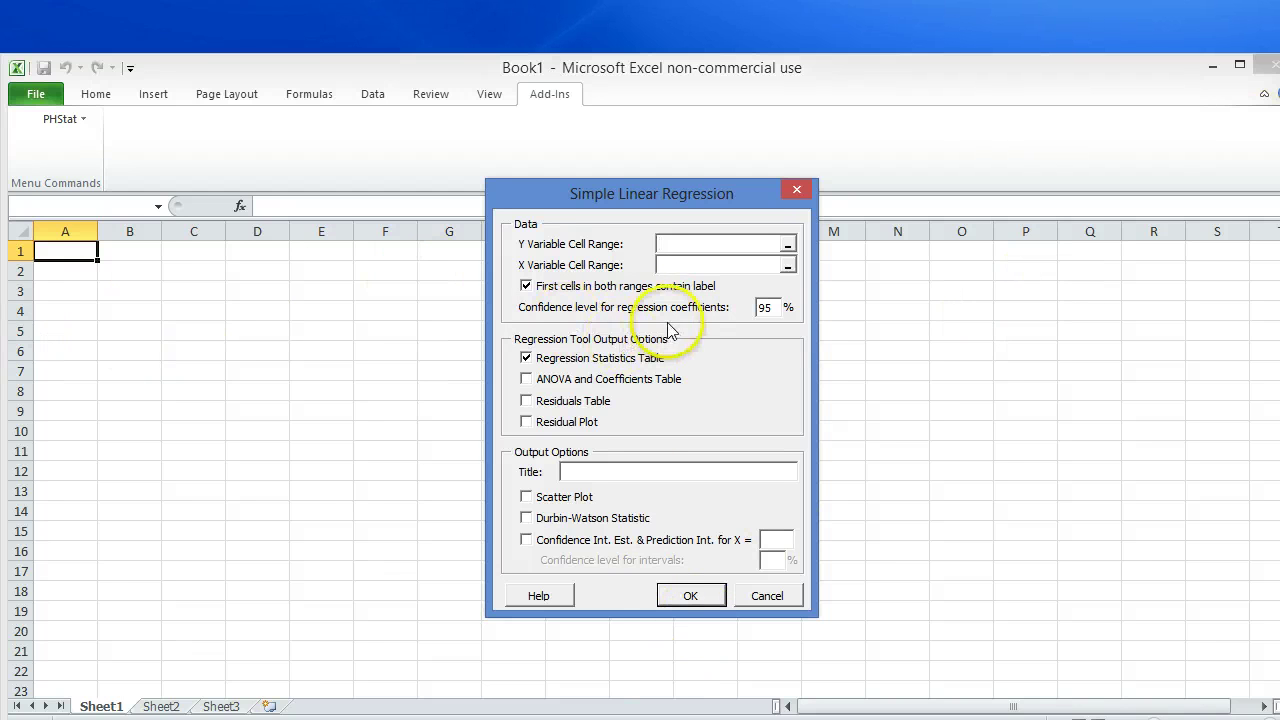
left_click(699, 597)
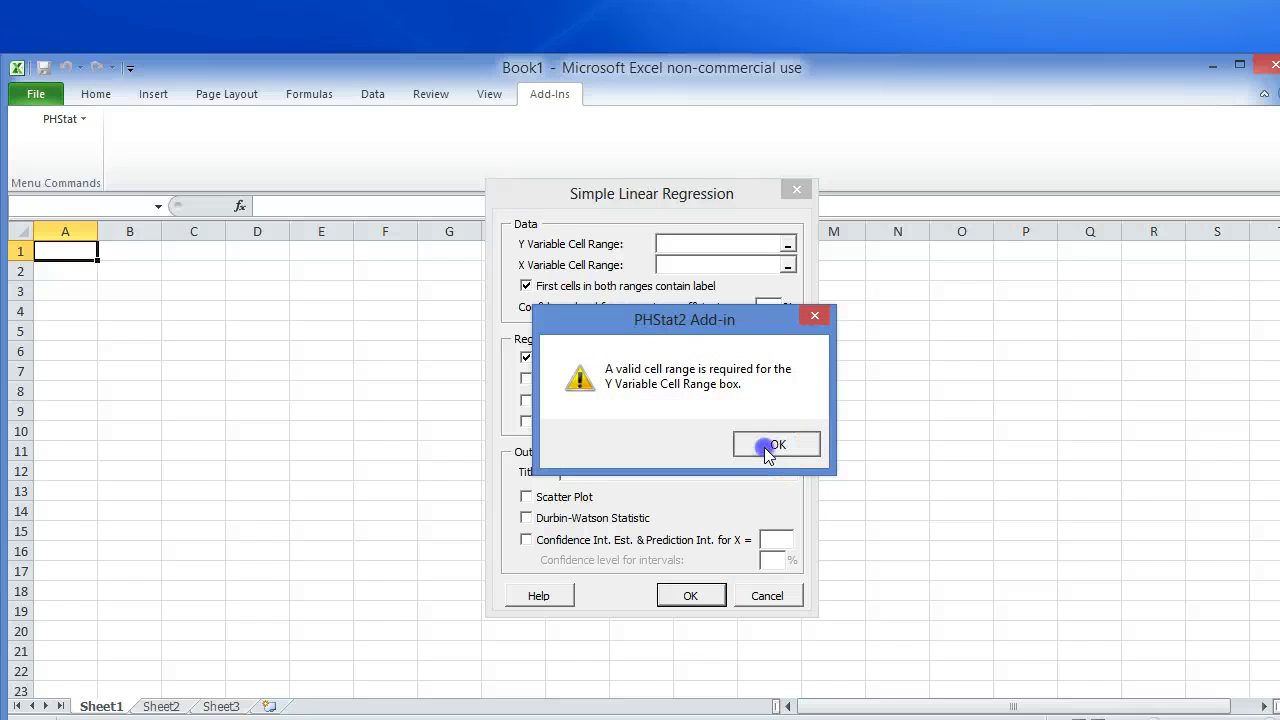
left_click(811, 316)
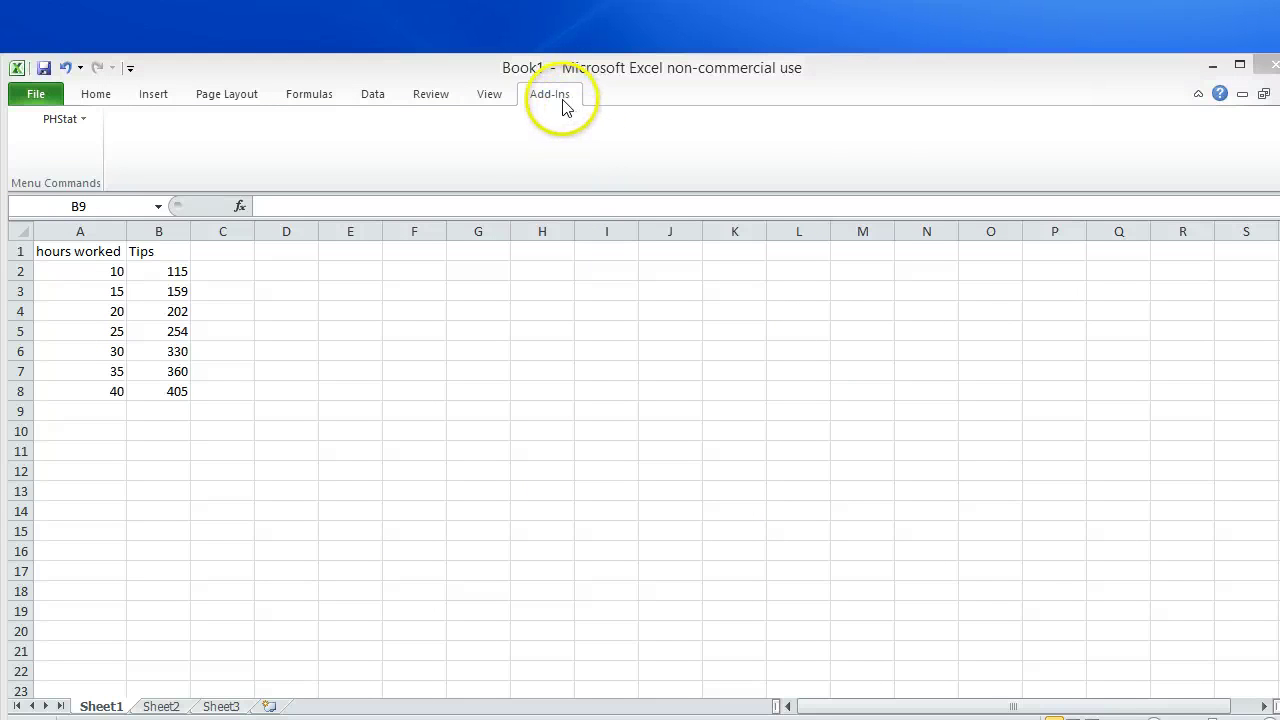
Step: Set up a PHStat Simple Linear Regression with Tips (B1:B8) as the Y range and hours worked (A1:A8) as the X range
left_click(80, 122)
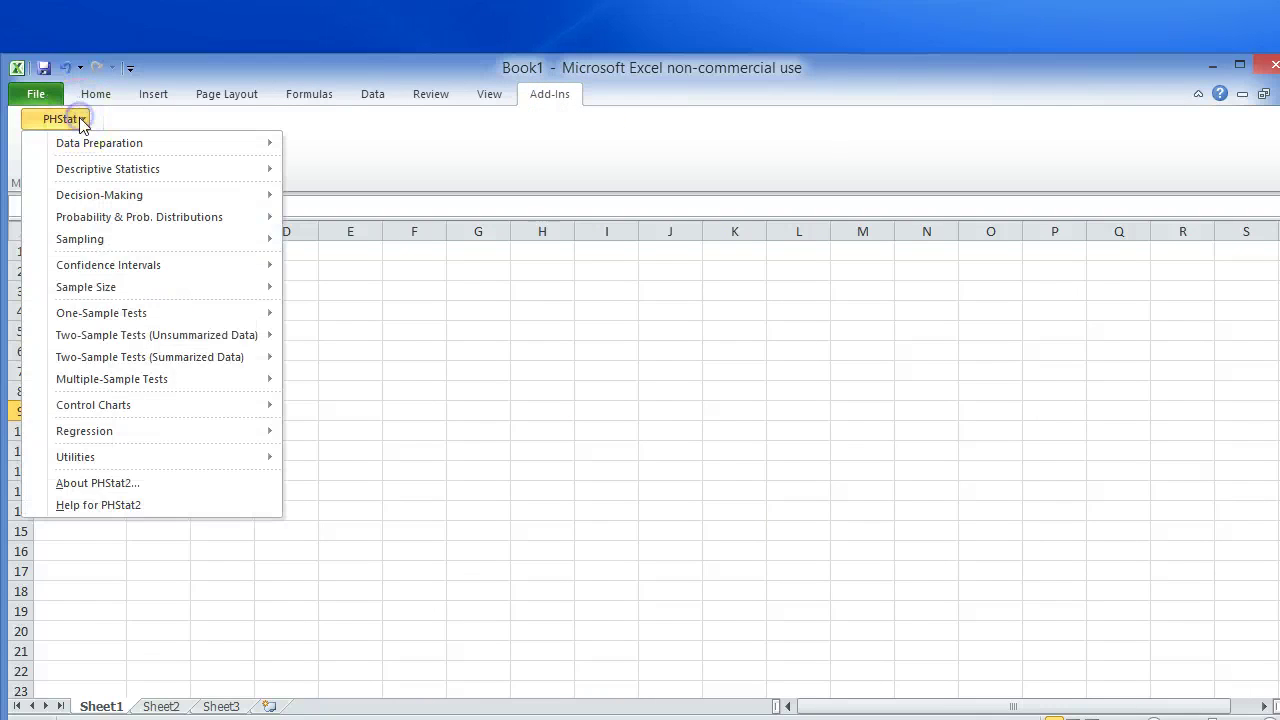
mouse_move(120, 440)
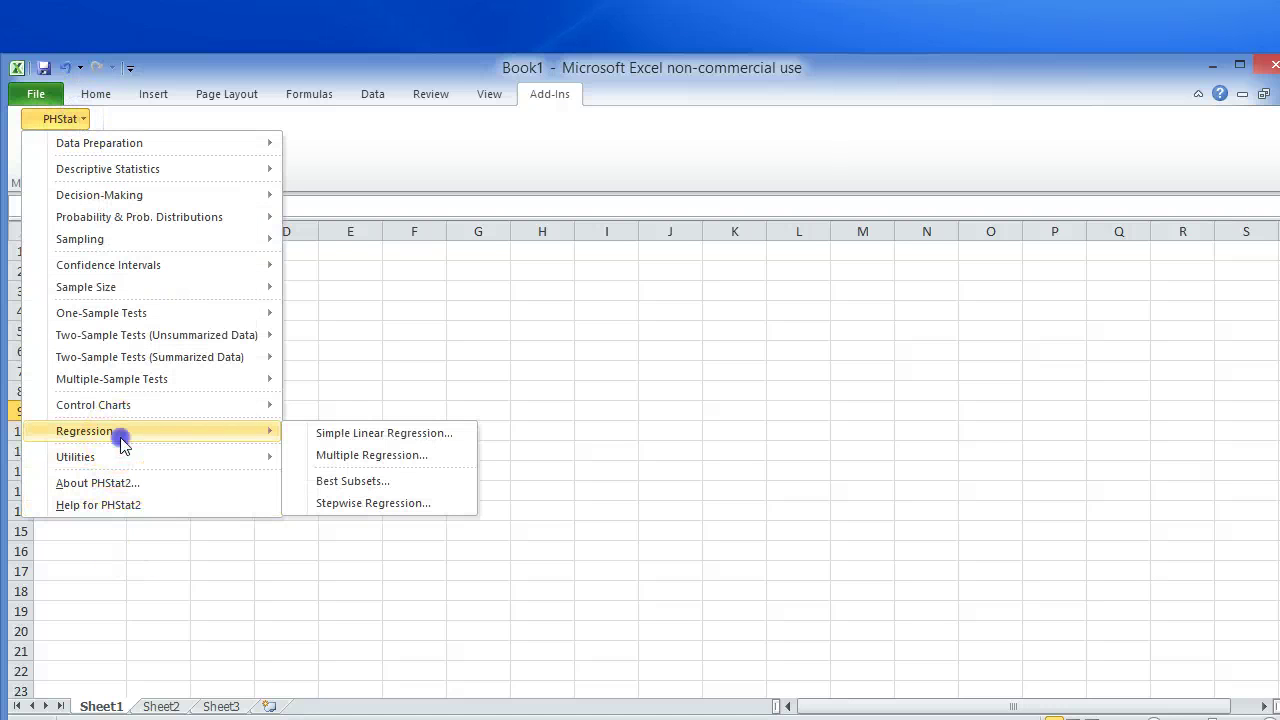
left_click(405, 434)
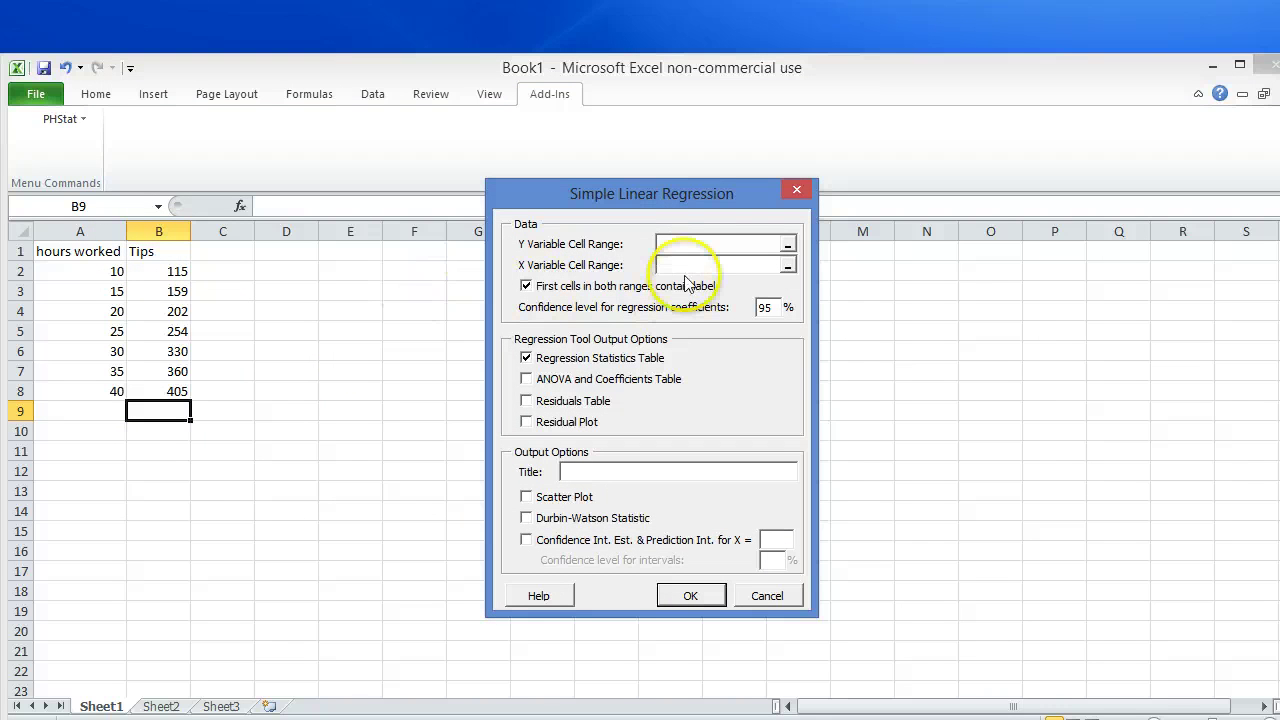
left_click(686, 245)
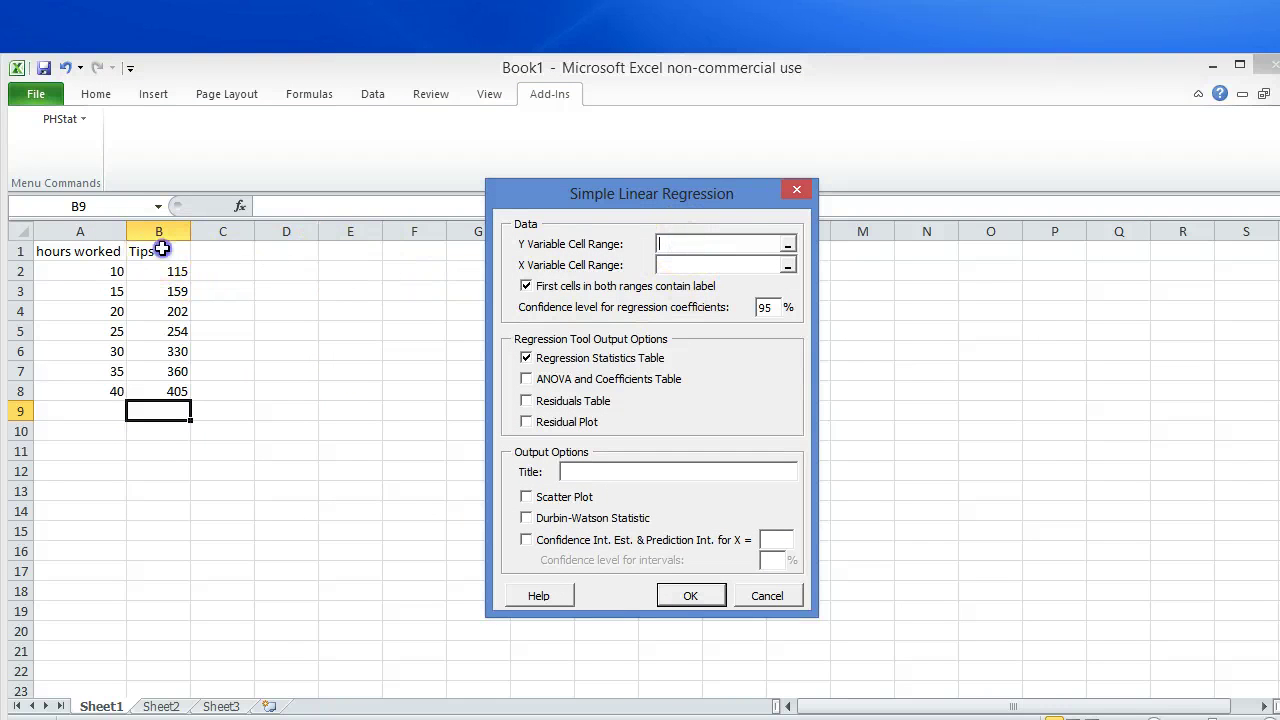
left_click_drag(166, 252, 169, 393)
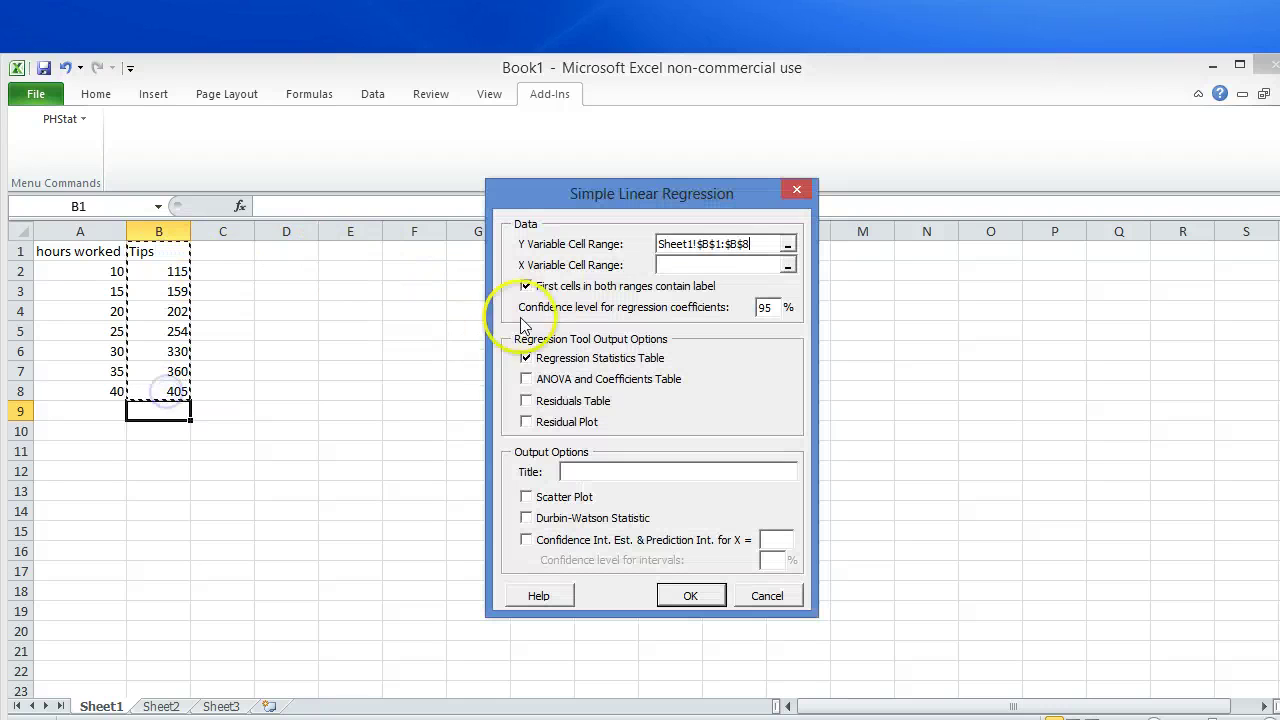
left_click(637, 265)
left_click_drag(80, 251, 89, 385)
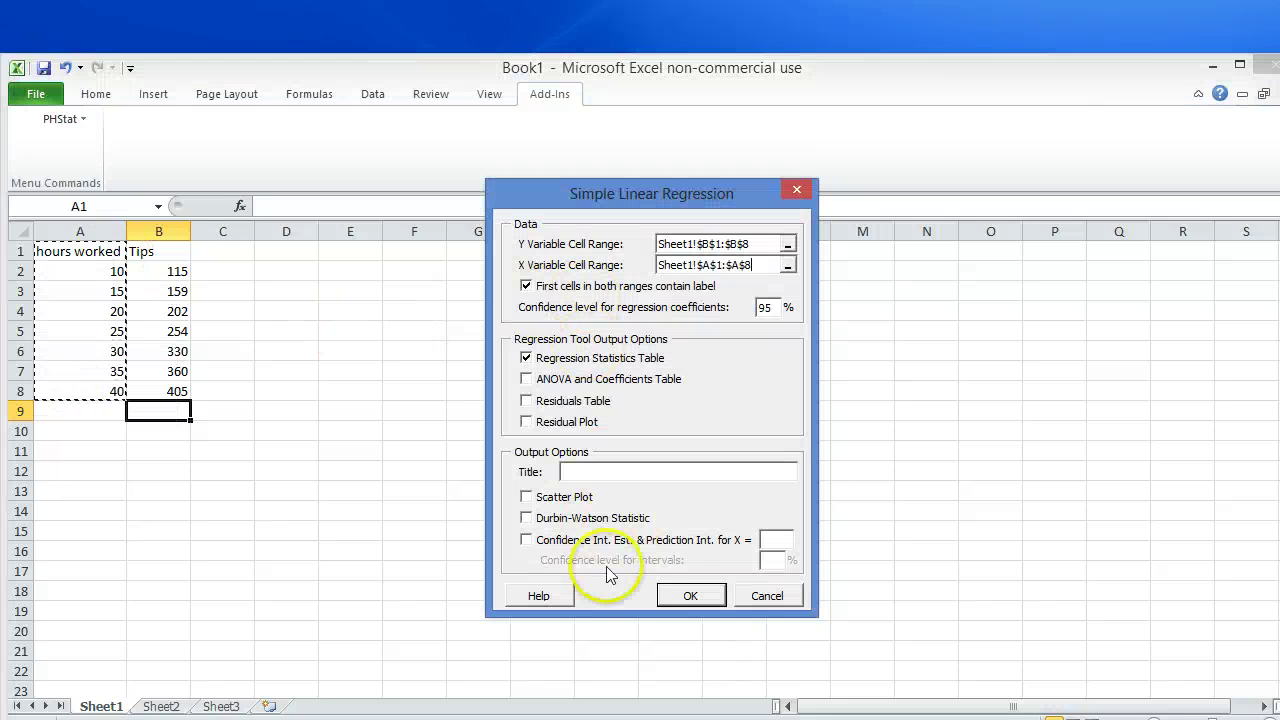
Step: Include a scatter plot in the regression output and run the analysis
left_click(686, 598)
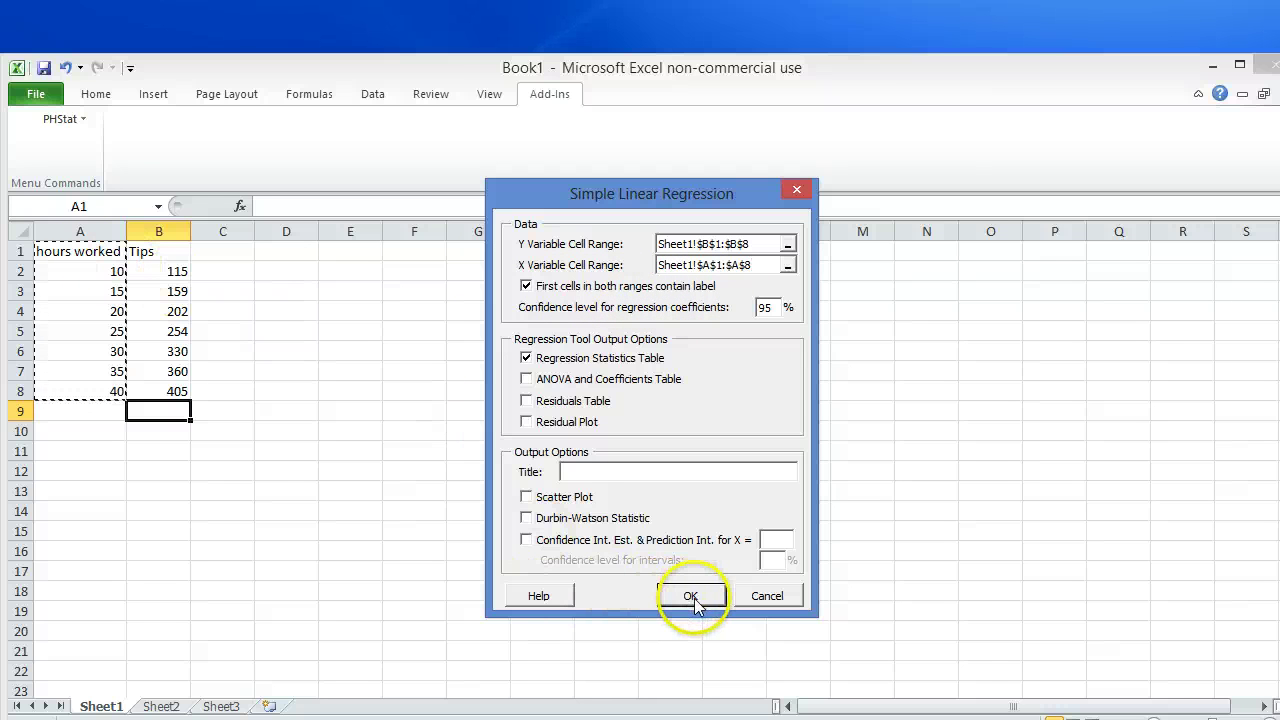
left_click(527, 498)
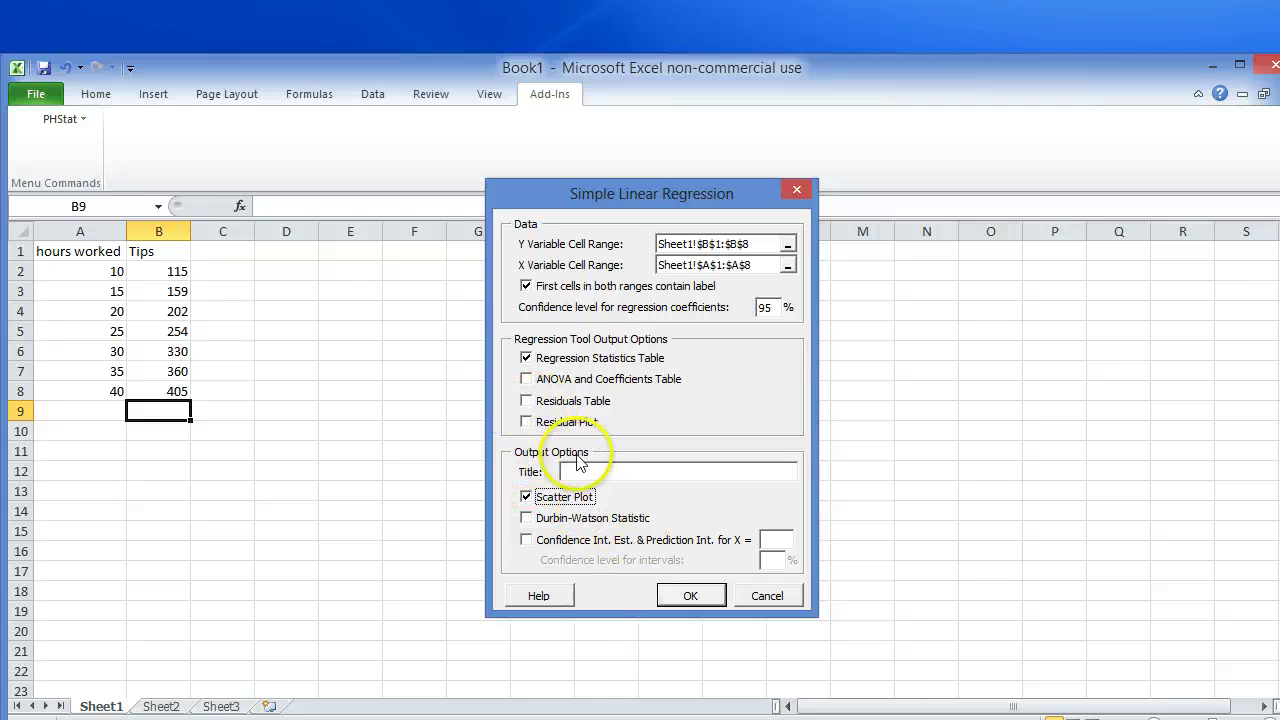
left_click(697, 595)
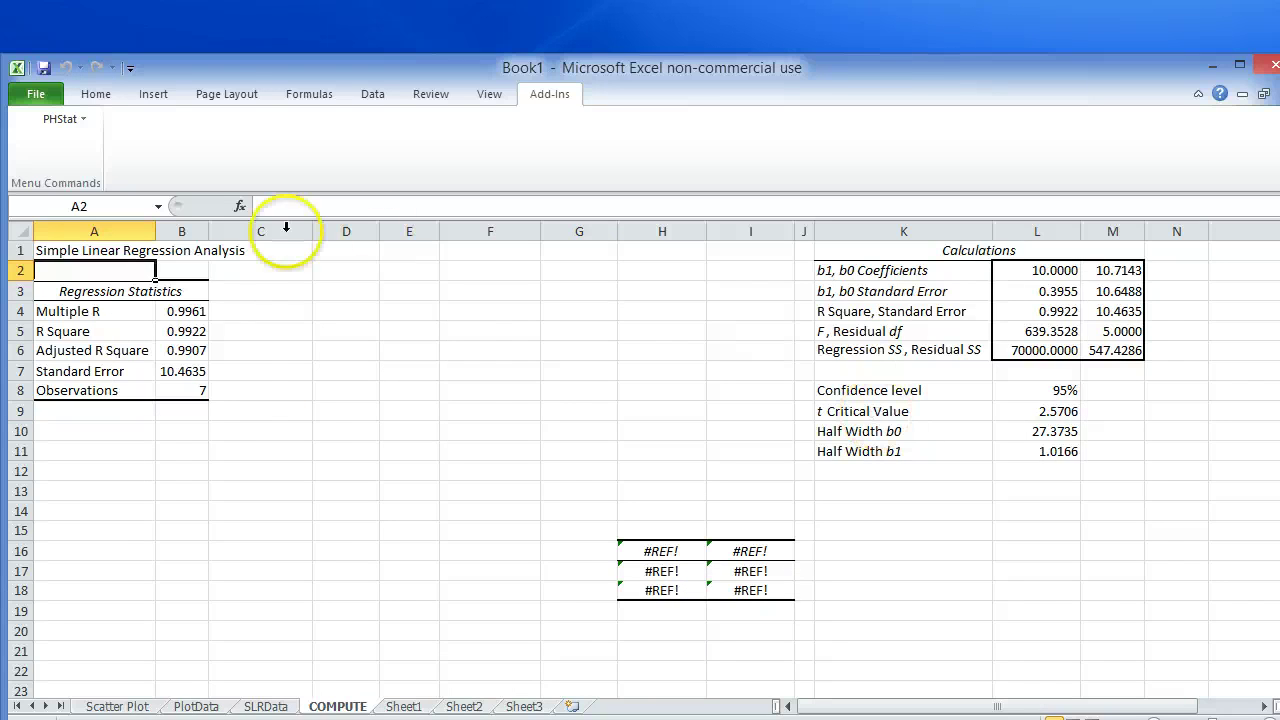
Step: Review the generated Scatter Plot, PlotData, SLRData and COMPUTE sheets alongside the source data on Sheet1
left_click(140, 706)
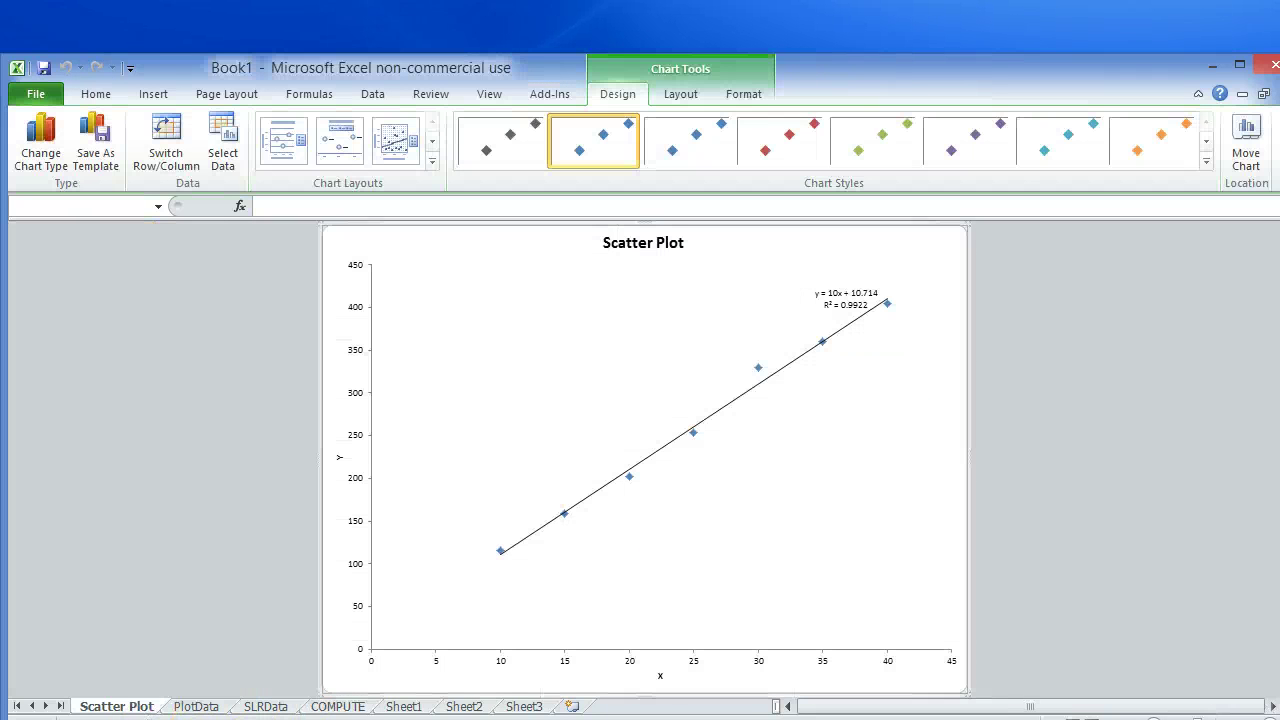
left_click(196, 706)
left_click(265, 706)
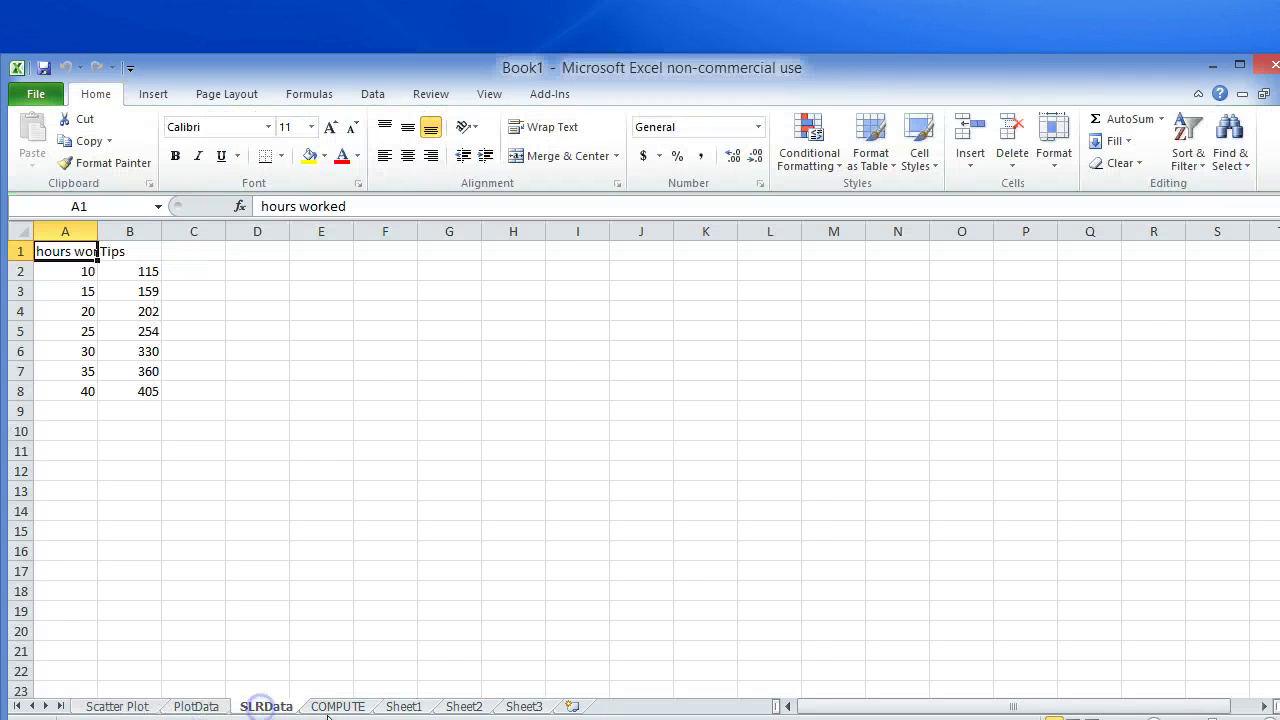
left_click(338, 706)
left_click(404, 706)
left_click(464, 706)
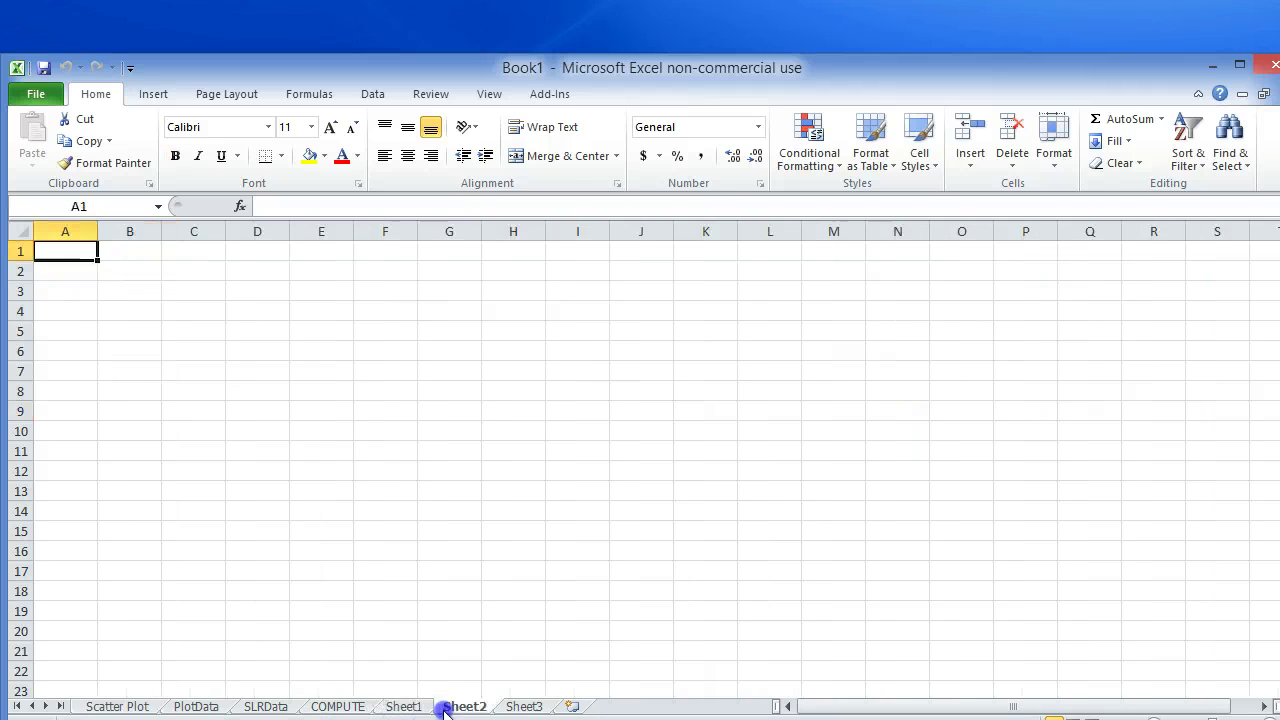
left_click(524, 706)
left_click(404, 706)
left_click(464, 706)
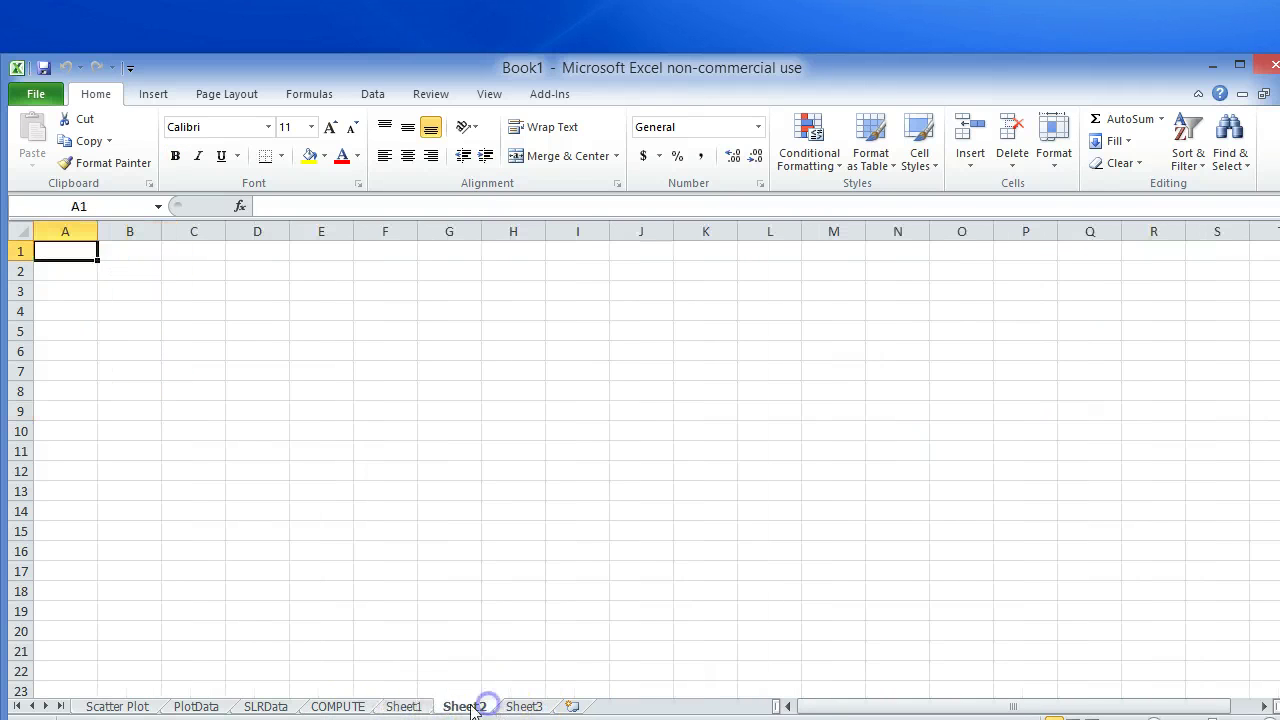
left_click(348, 707)
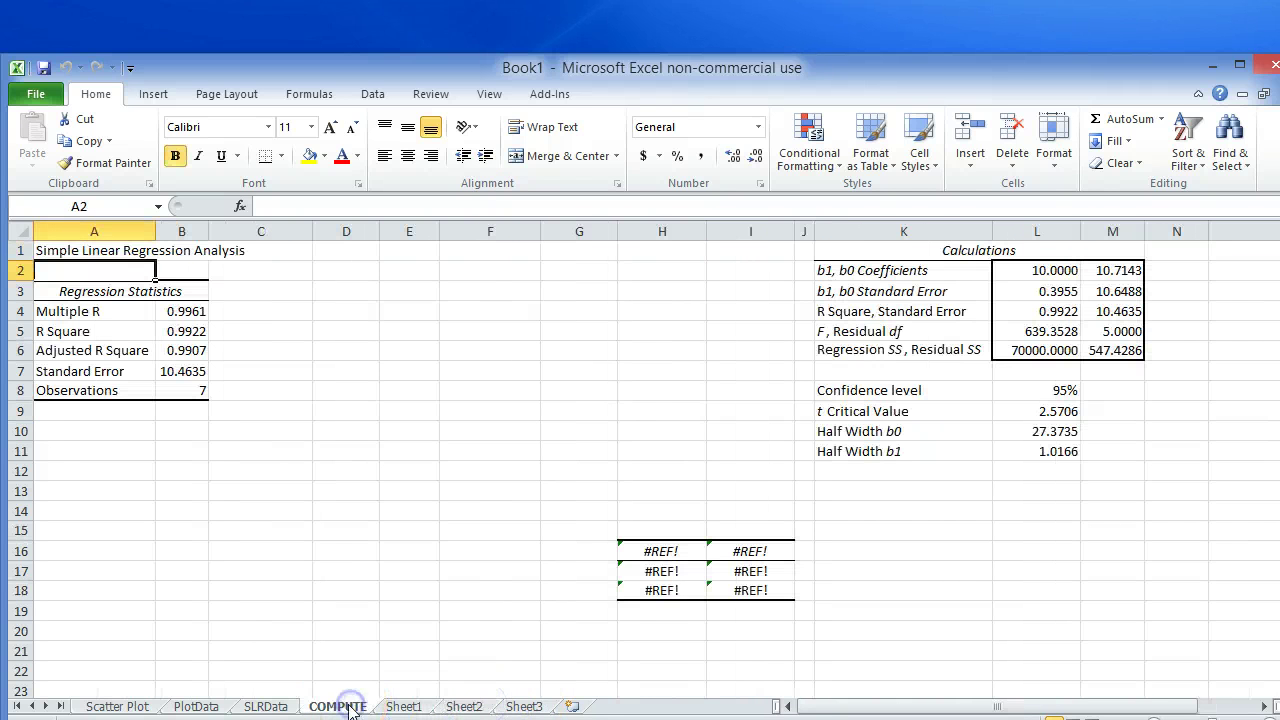
left_click(263, 705)
left_click(222, 707)
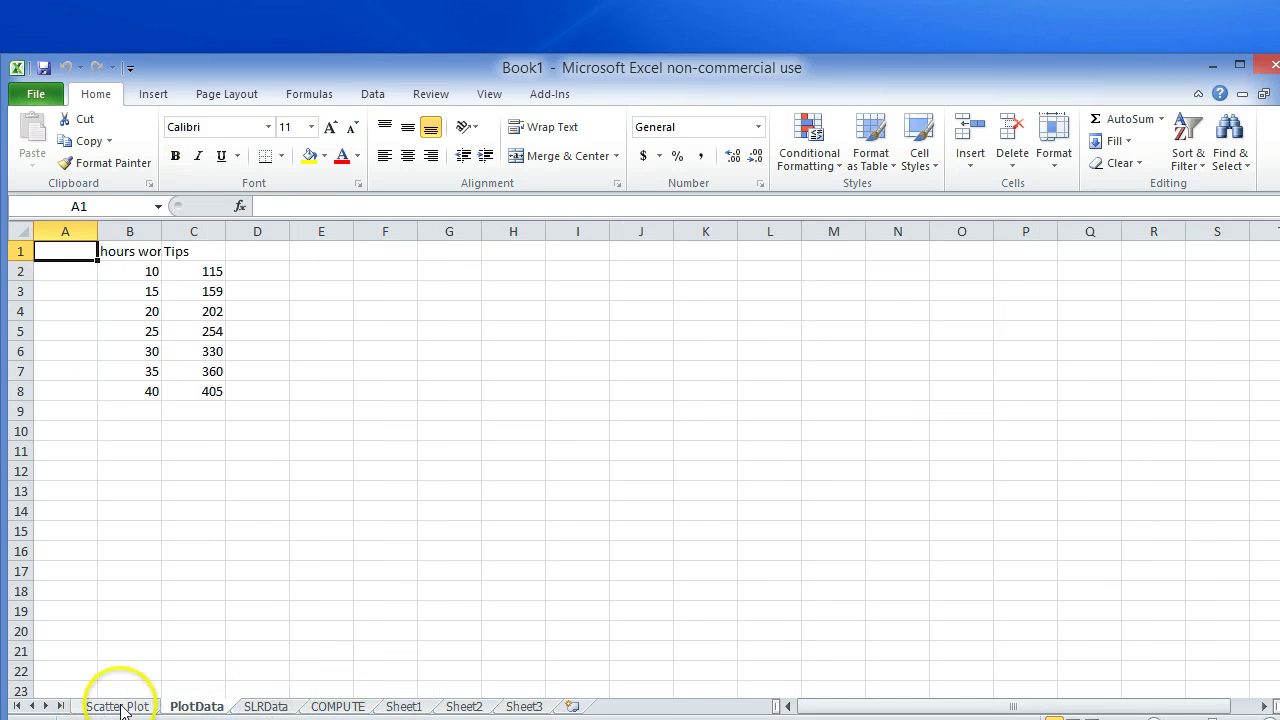
left_click(115, 706)
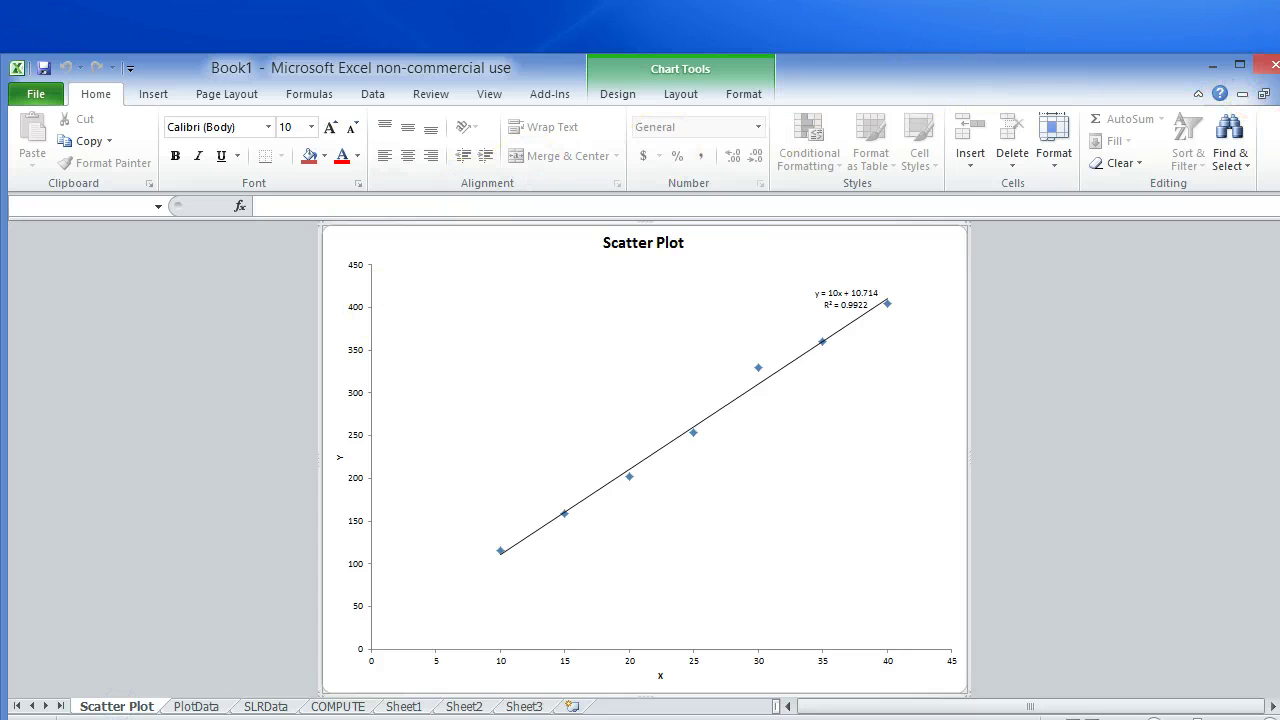
left_click(420, 707)
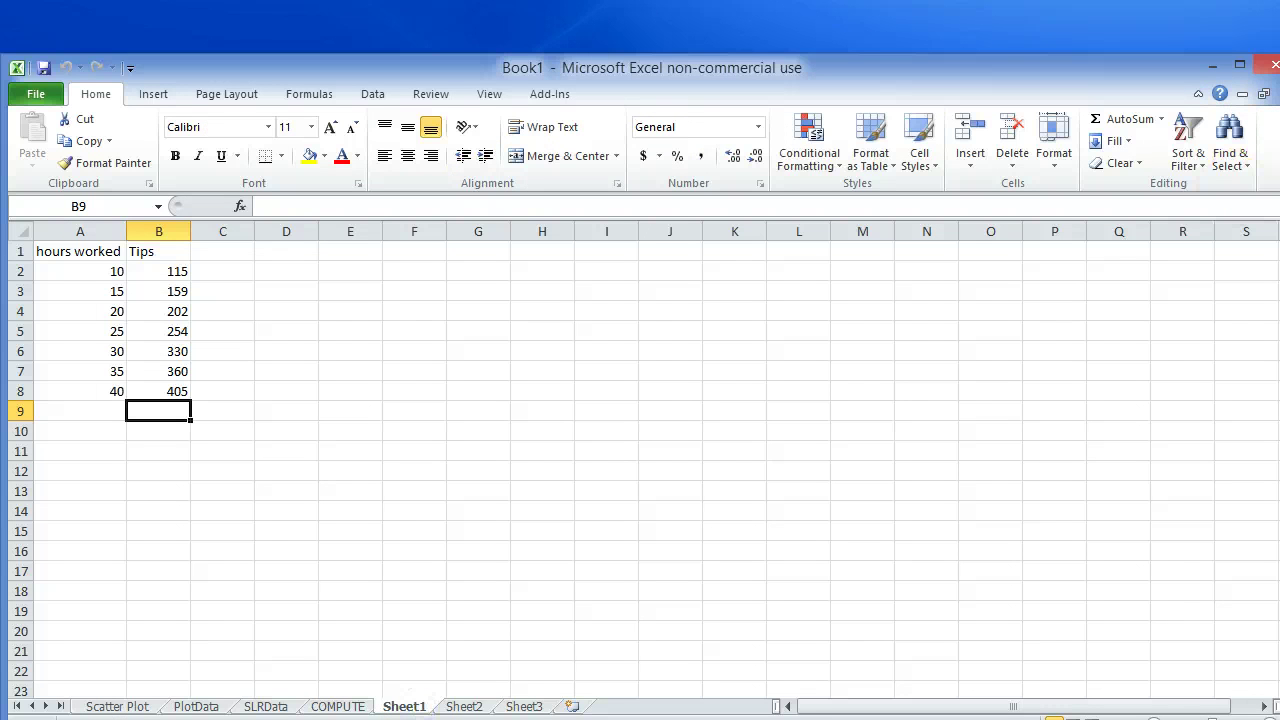
Step: Minimize the workbook and locate the PHStat2 Help shortcut on the desktop
left_click(1213, 66)
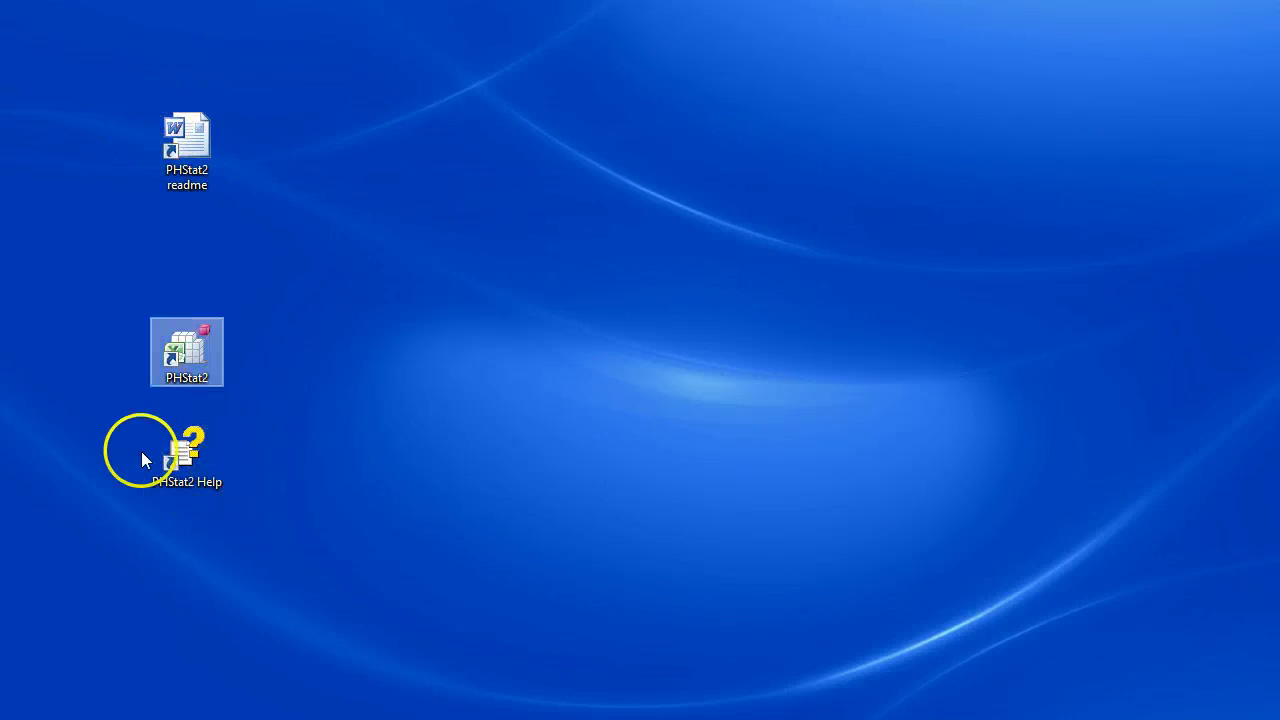
left_click(186, 447)
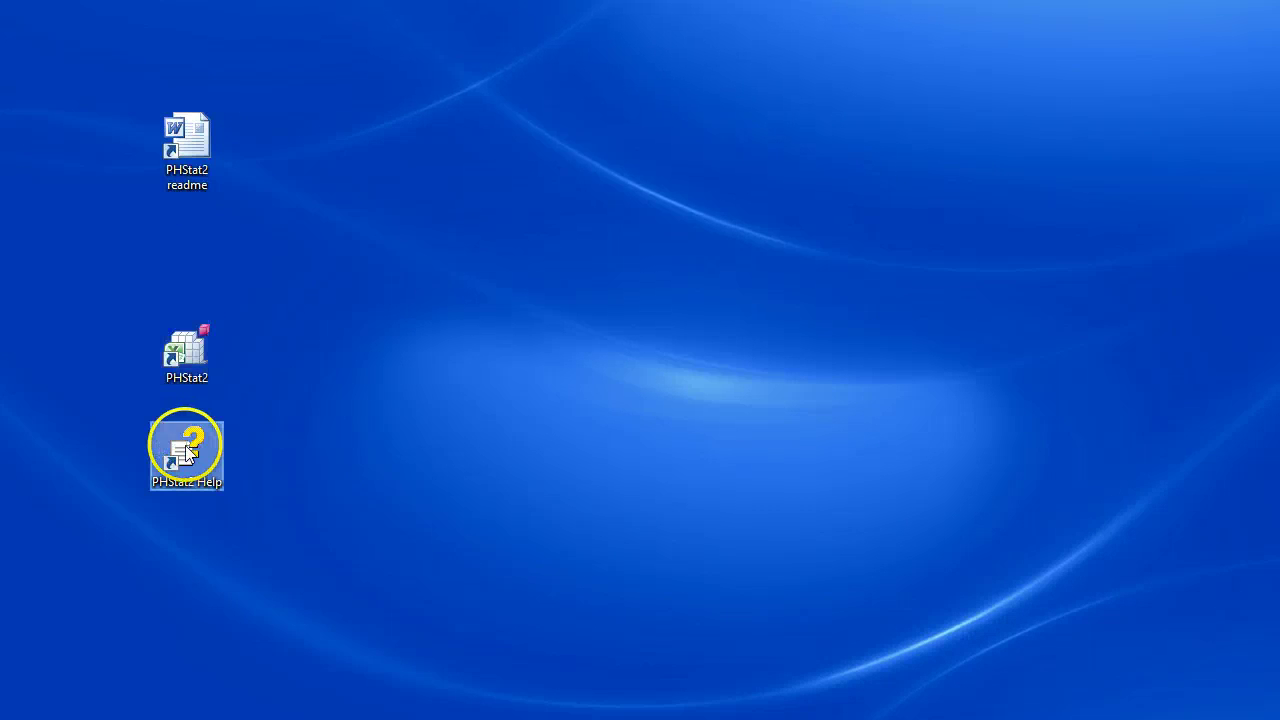
left_click(272, 463)
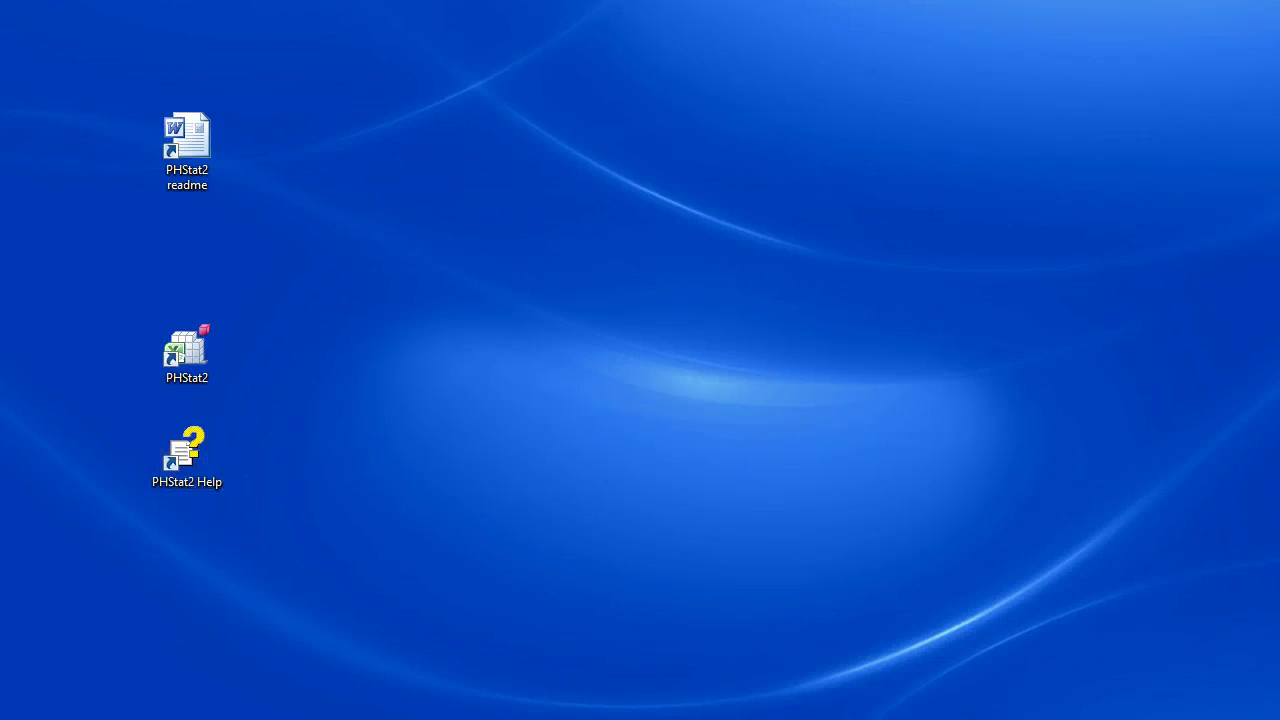